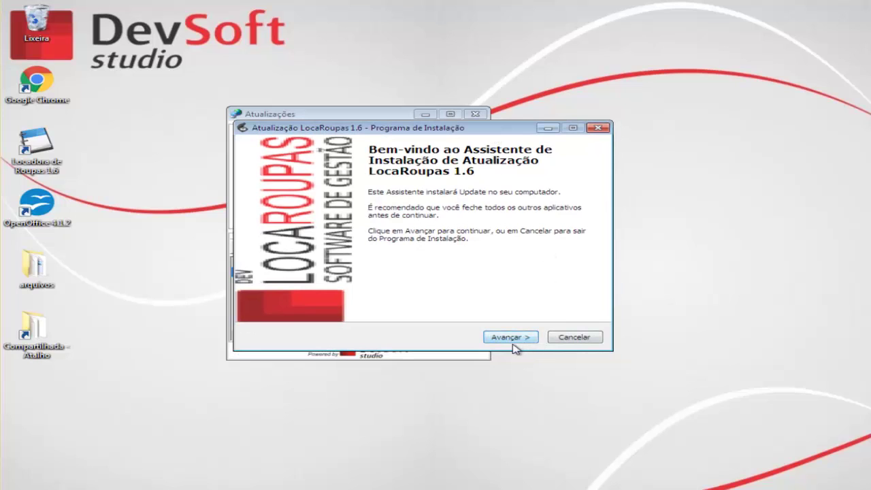
Step: Install the LocaRoupas 1.6 update, finish with the program set to launch, and close the Atualizações window
{"action": "left_click", "coordinate": [515, 338]}
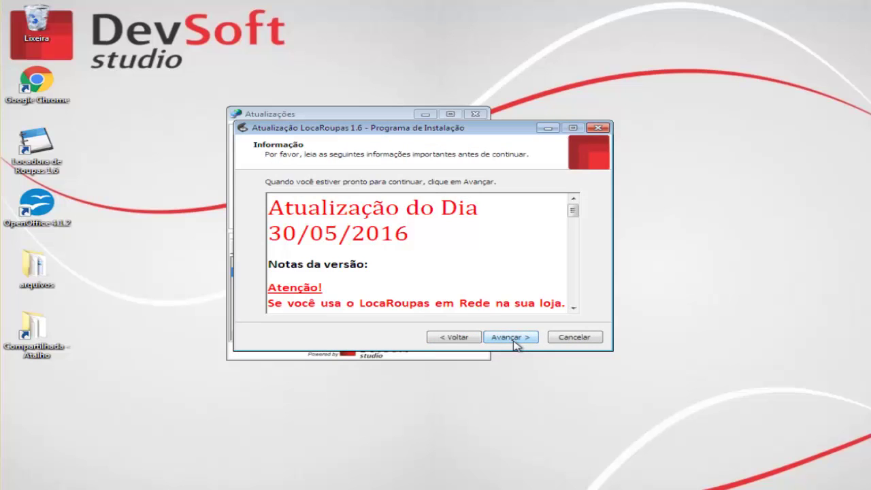
{"action": "left_click", "coordinate": [514, 339]}
{"action": "left_click", "coordinate": [515, 338]}
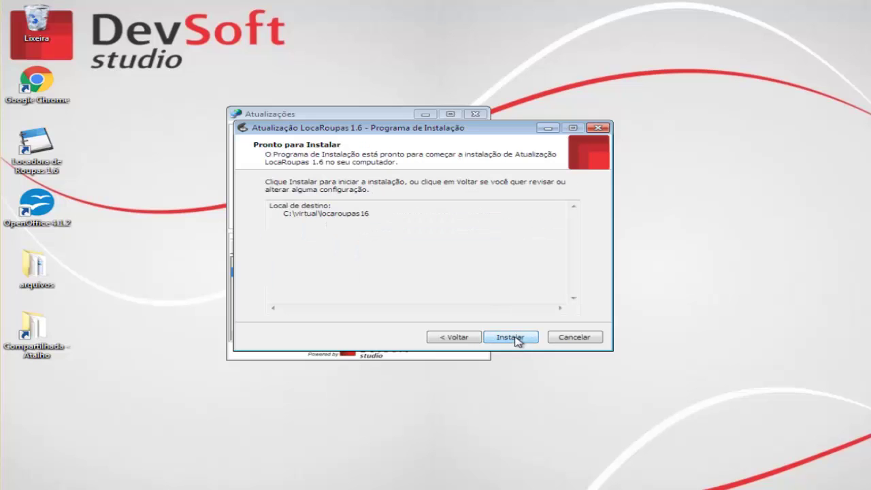
{"action": "left_click", "coordinate": [514, 340]}
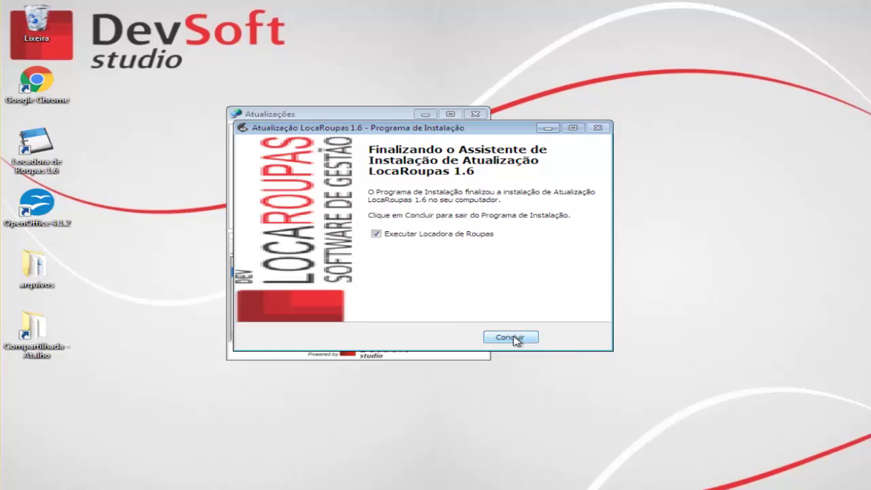
{"action": "left_click", "coordinate": [515, 338]}
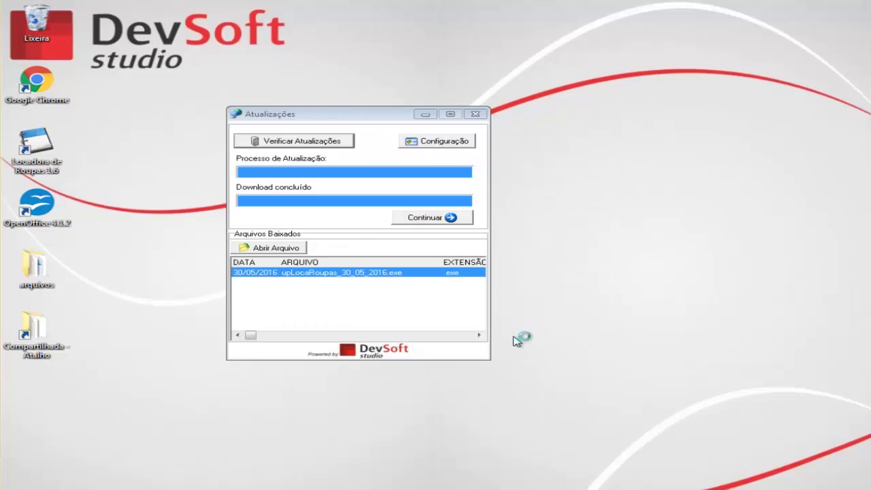
{"action": "left_click", "coordinate": [476, 114]}
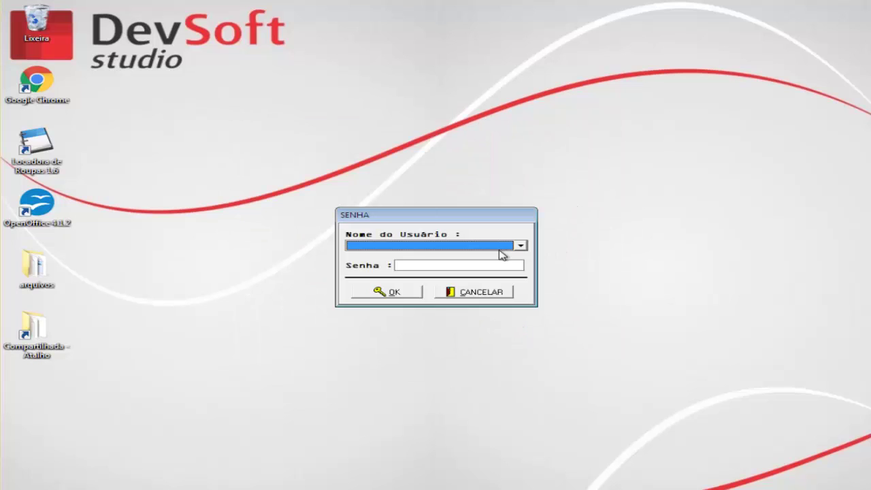
Step: Log in as ADMINISTRADOR with the account password
{"action": "left_click", "coordinate": [500, 249]}
{"action": "left_click", "coordinate": [477, 251]}
{"action": "left_click", "coordinate": [473, 265]}
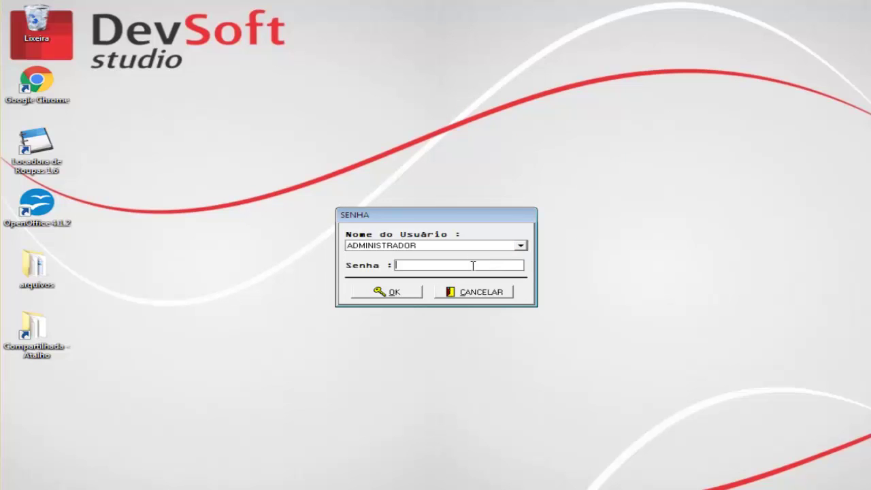
{"action": "type", "text": "****"}
{"action": "left_click", "coordinate": [415, 292]}
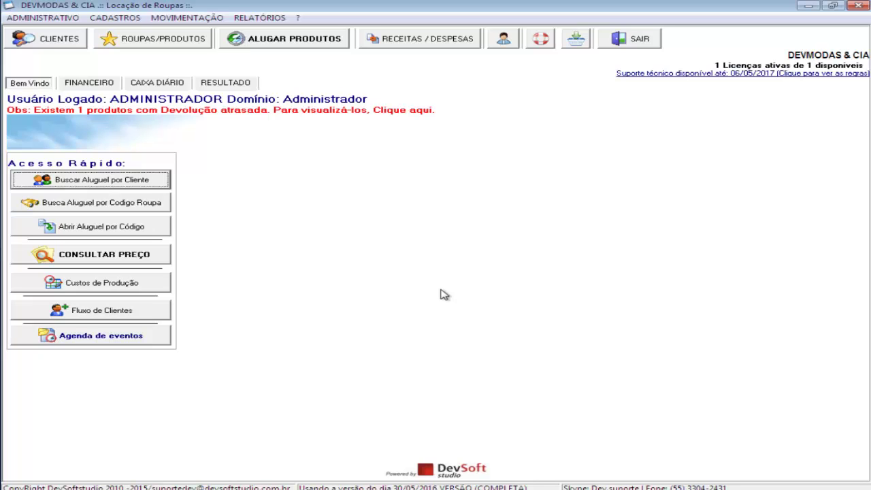
Step: Review today's rentals in the Financeiro area, filtering them by Aluguel, Venda, Orçamento and Cancelado
{"action": "left_click", "coordinate": [102, 86]}
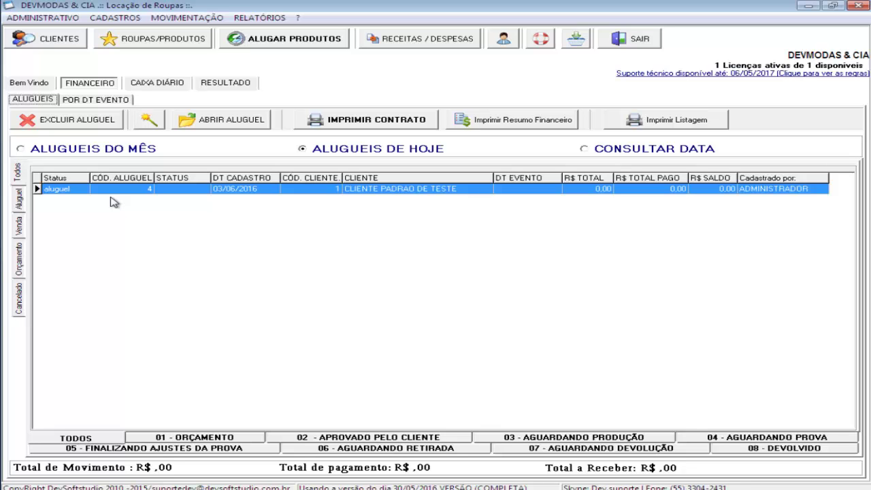
{"action": "left_click", "coordinate": [32, 83]}
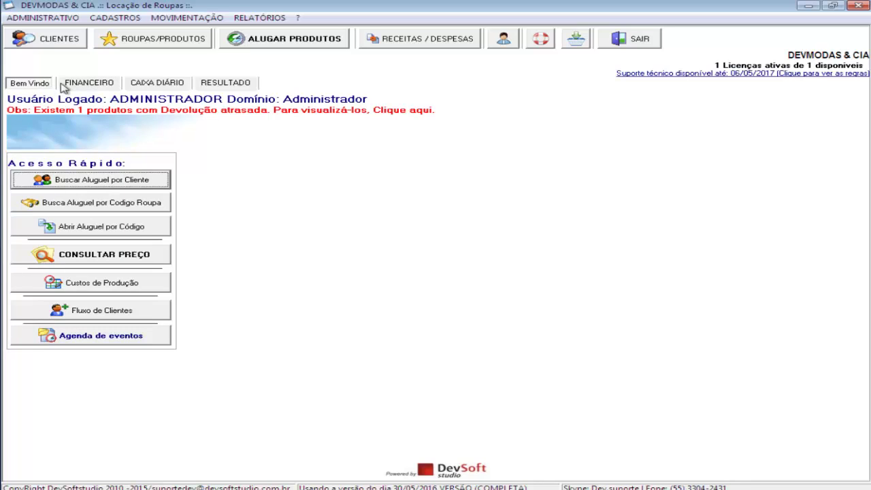
{"action": "left_click", "coordinate": [90, 83]}
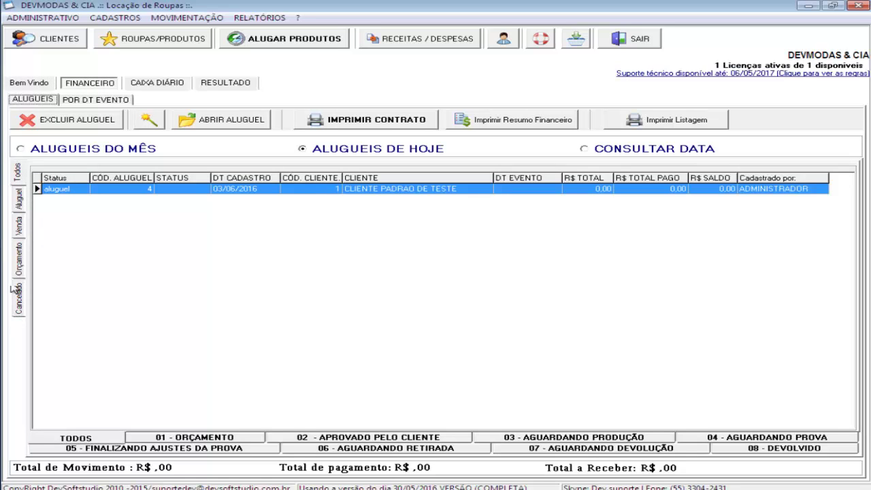
{"action": "left_click", "coordinate": [20, 204]}
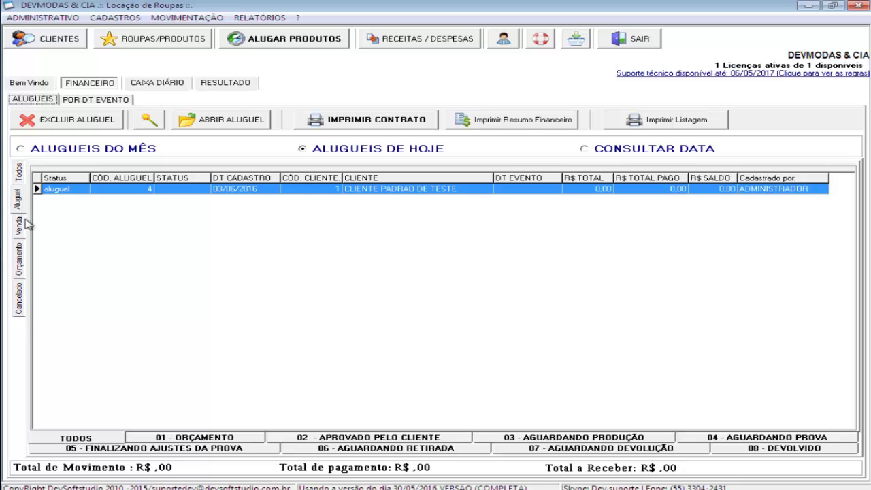
{"action": "left_click", "coordinate": [25, 230]}
{"action": "left_click", "coordinate": [25, 269]}
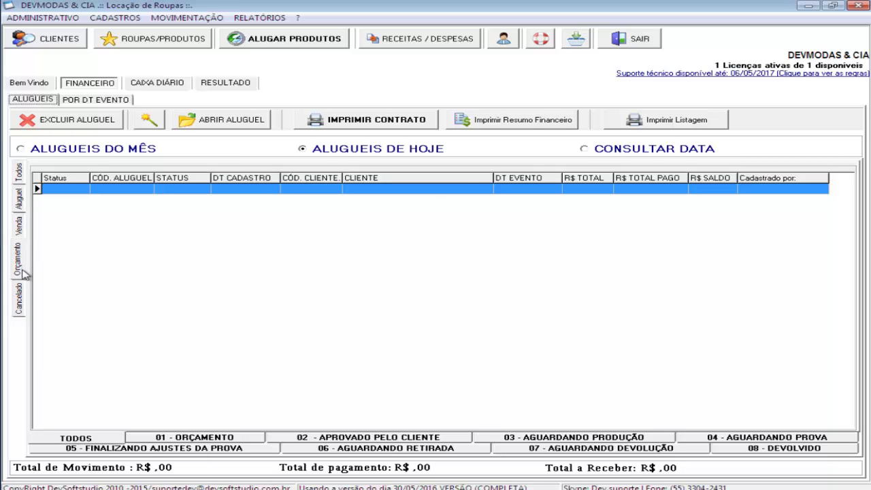
{"action": "left_click", "coordinate": [25, 298]}
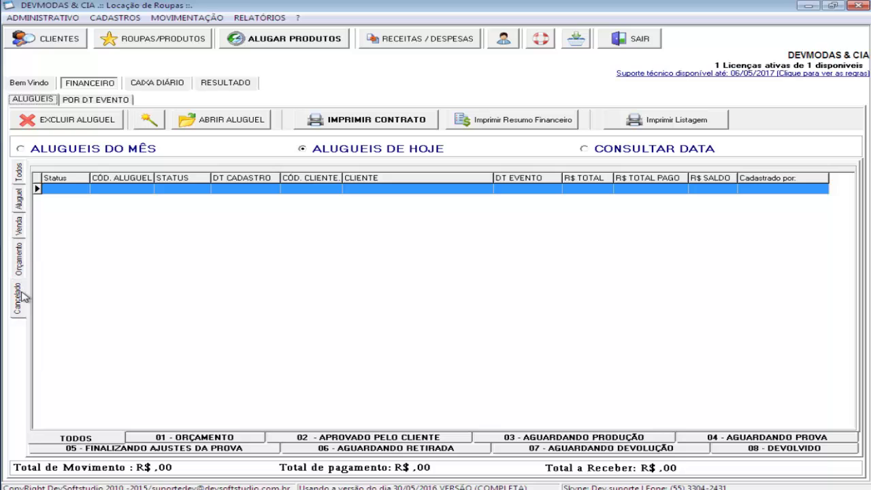
Step: Check which record types the Totais X Ano chart in Resultado can be filtered by
{"action": "left_click", "coordinate": [226, 83]}
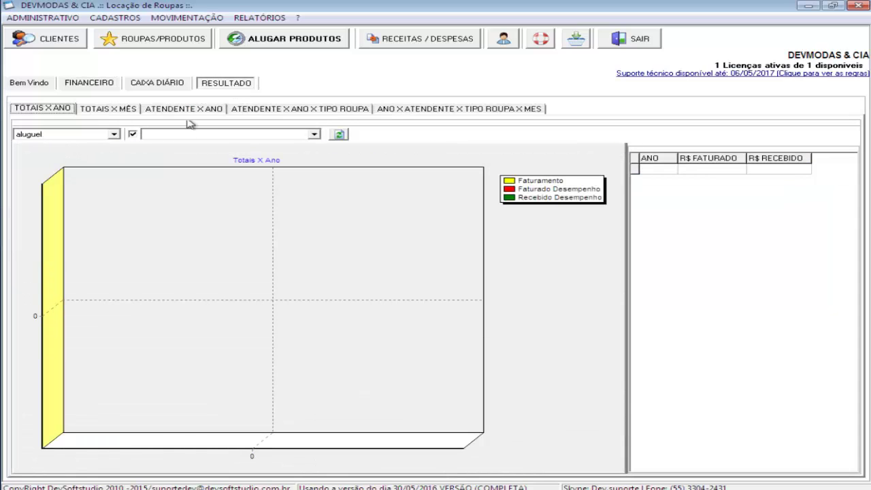
{"action": "left_click", "coordinate": [115, 135]}
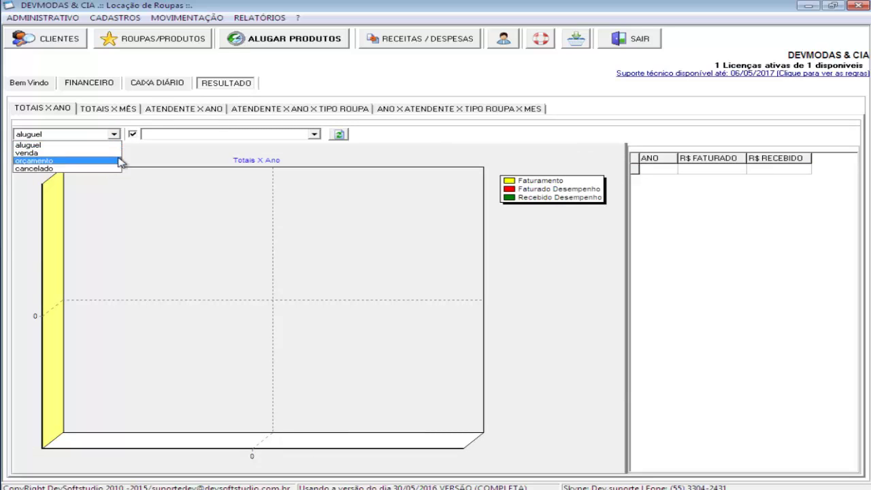
{"action": "left_click", "coordinate": [105, 89]}
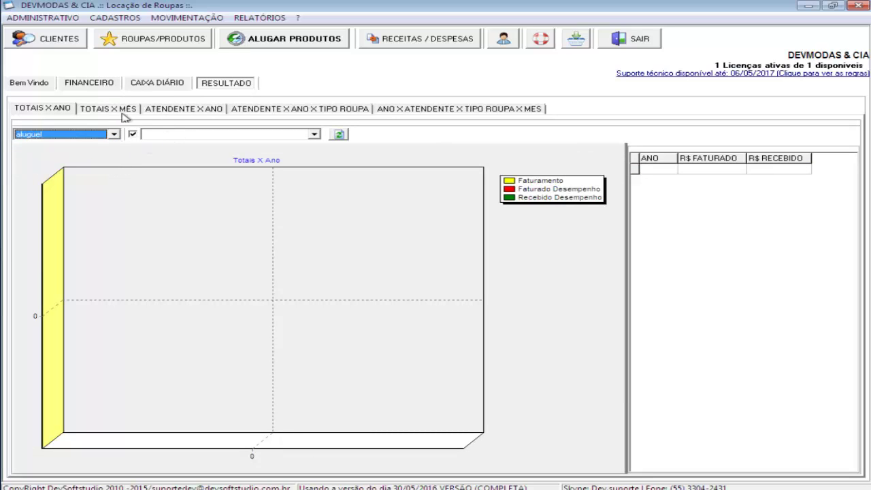
Step: Return to the Financeiro rentals, switch to Alugueis do Mês, and query the month MAIO
{"action": "left_click", "coordinate": [109, 89]}
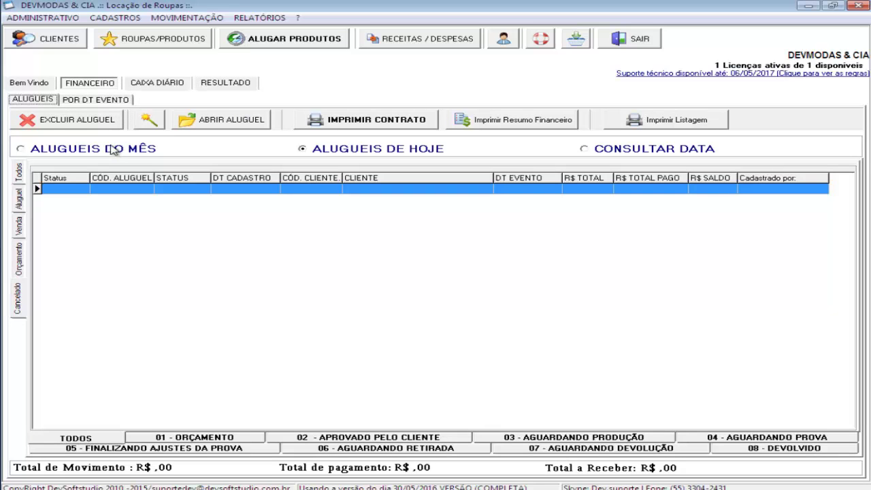
{"action": "left_click", "coordinate": [150, 149]}
{"action": "left_click", "coordinate": [294, 178]}
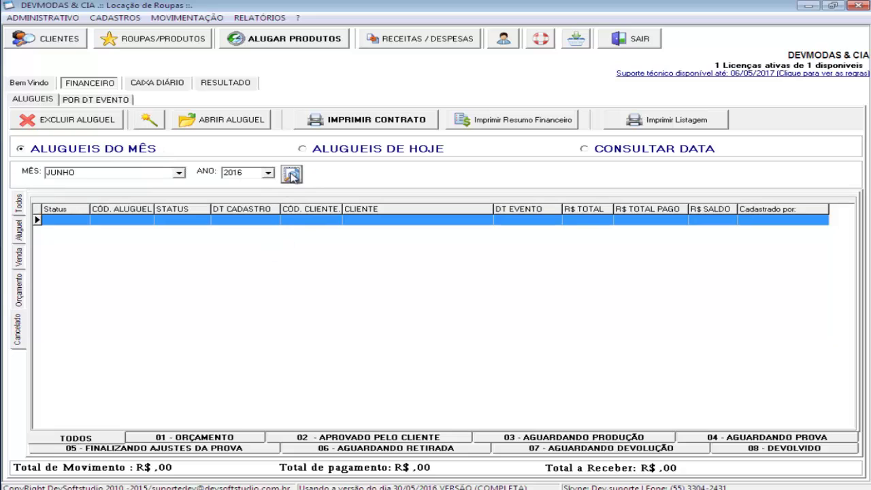
{"action": "left_click", "coordinate": [178, 172]}
{"action": "scroll", "coordinate": [156, 195], "scroll_direction": "up", "scroll_amount": 1}
{"action": "left_click", "coordinate": [153, 183]}
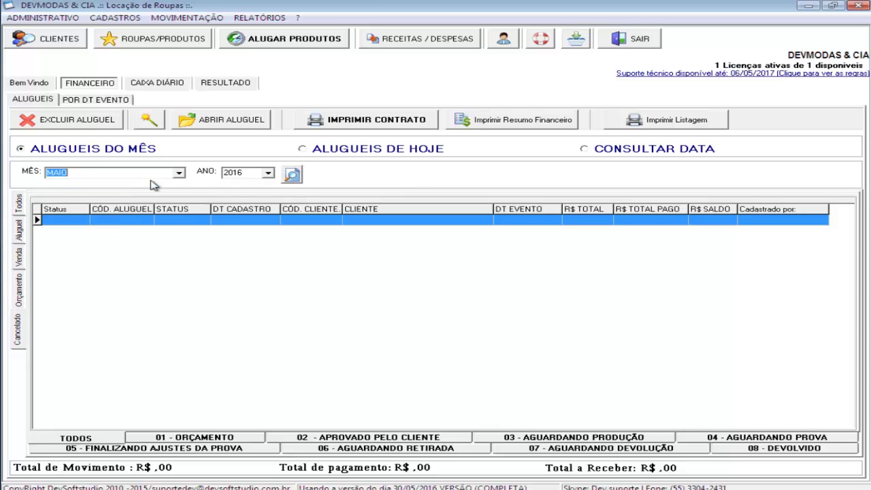
{"action": "left_click", "coordinate": [291, 177]}
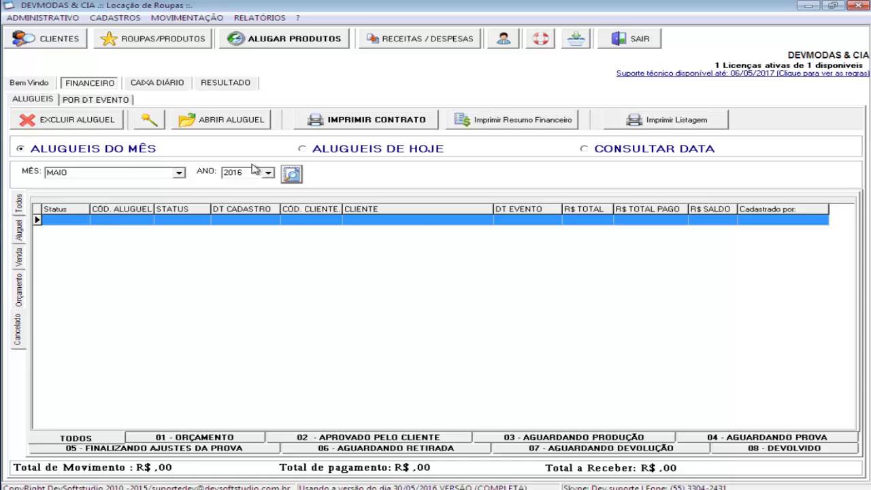
Step: Compare the May records under the Todos and Aluguel filters, ending on Todos
{"action": "left_click", "coordinate": [22, 204]}
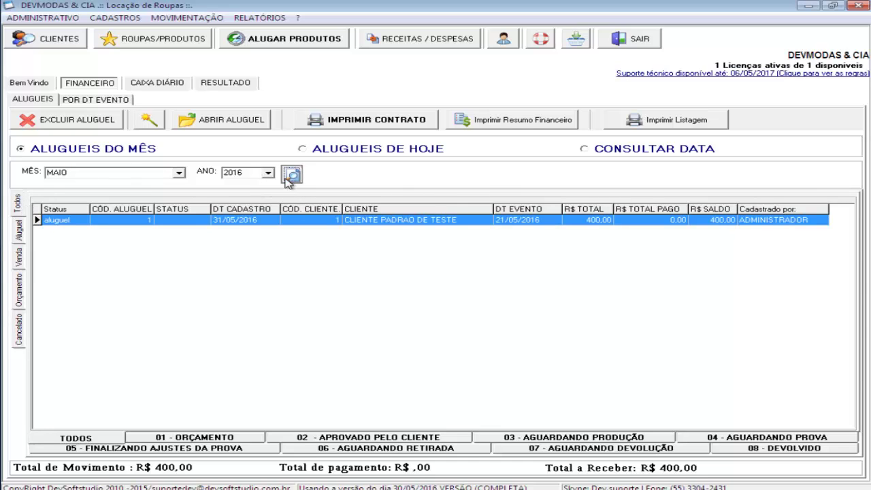
{"action": "left_click", "coordinate": [21, 231]}
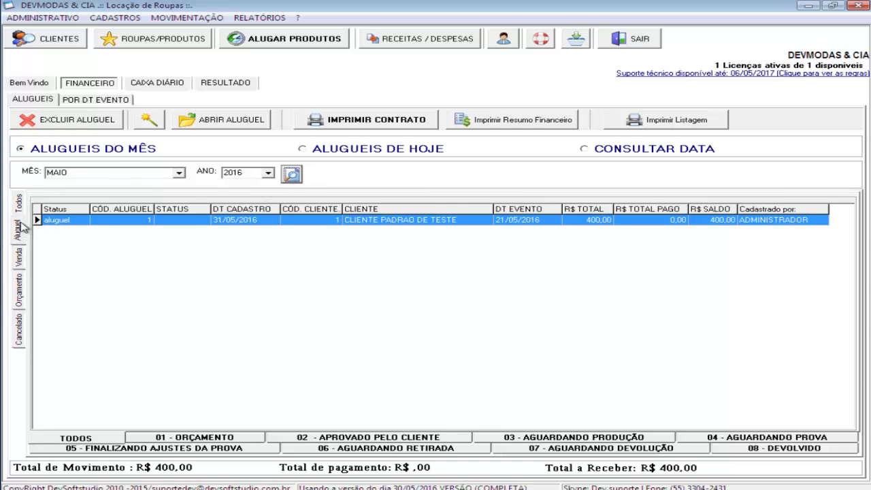
{"action": "left_click", "coordinate": [23, 205]}
Step: Set the month to JUNHO, query that month's rentals, and look through the listed records
{"action": "left_click", "coordinate": [181, 174]}
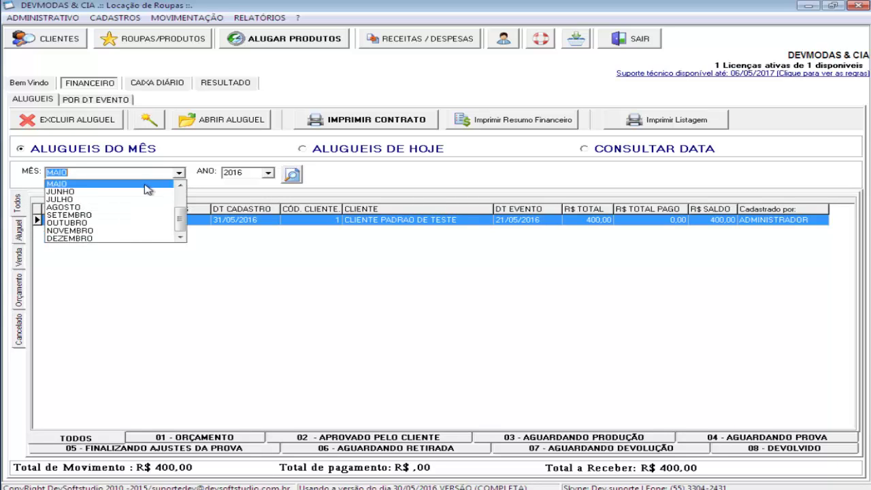
{"action": "left_click", "coordinate": [147, 192]}
{"action": "left_click", "coordinate": [292, 176]}
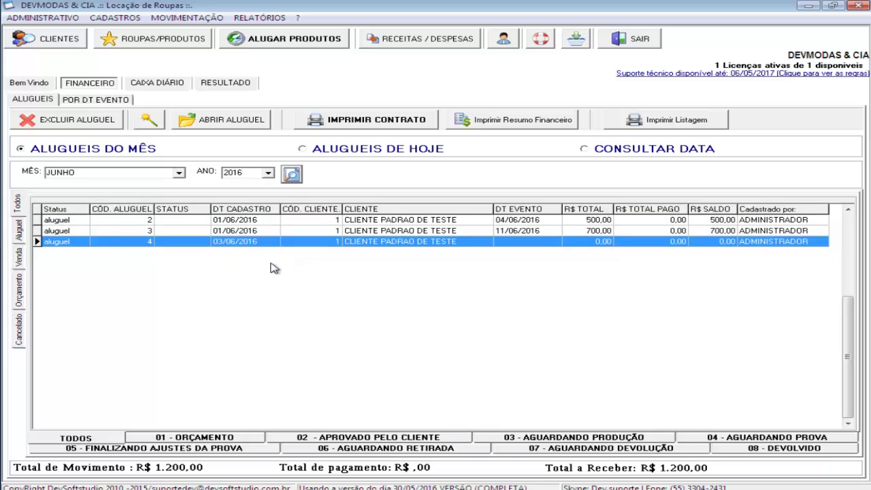
{"action": "left_click", "coordinate": [215, 220]}
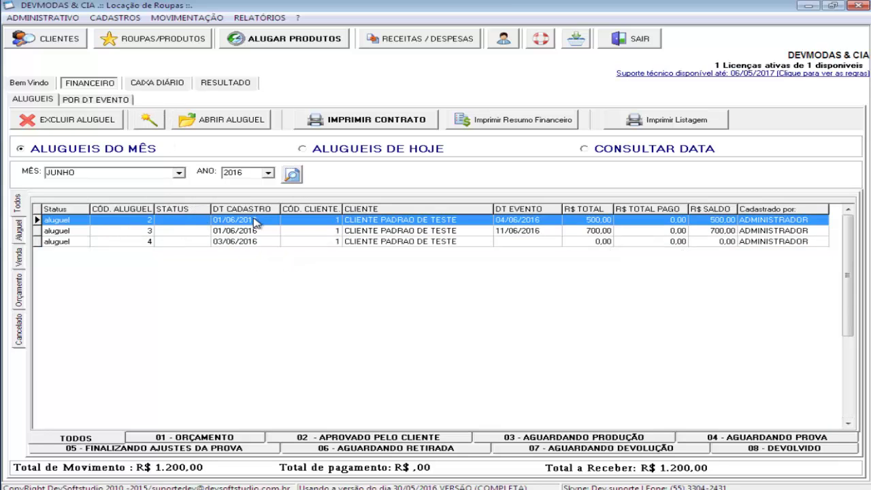
{"action": "left_click", "coordinate": [79, 232]}
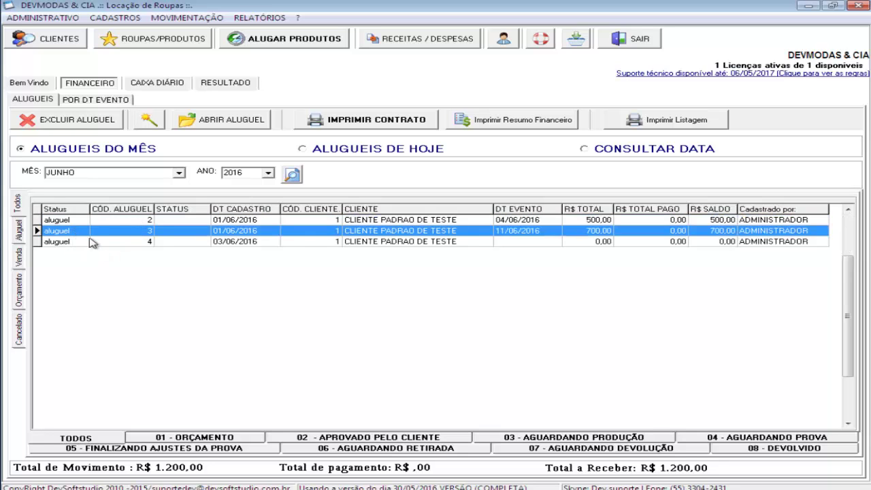
Step: Cancel the rental with code 2 and confirm the cancellation
{"action": "left_click", "coordinate": [72, 220]}
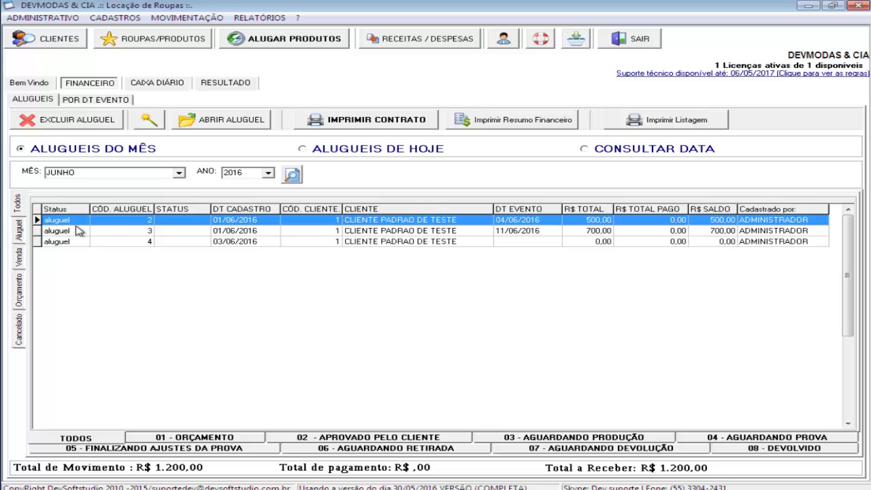
{"action": "left_click", "coordinate": [152, 124]}
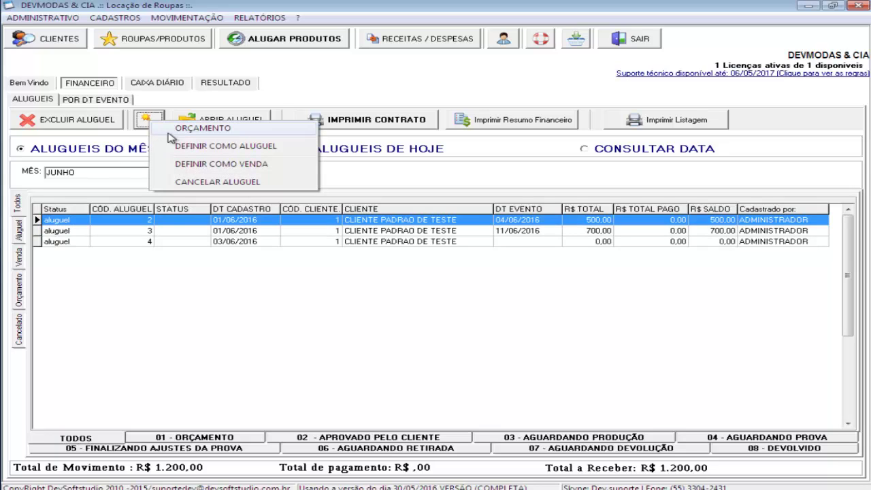
{"action": "left_click", "coordinate": [260, 185]}
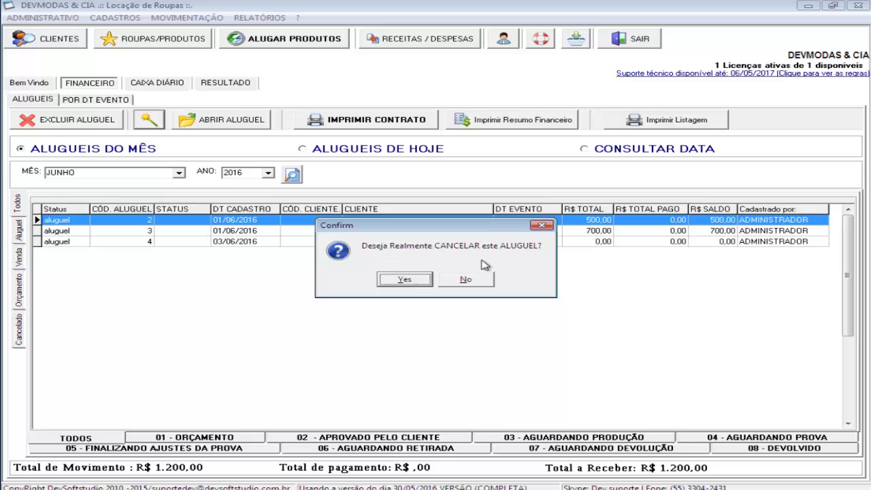
{"action": "left_click", "coordinate": [403, 282]}
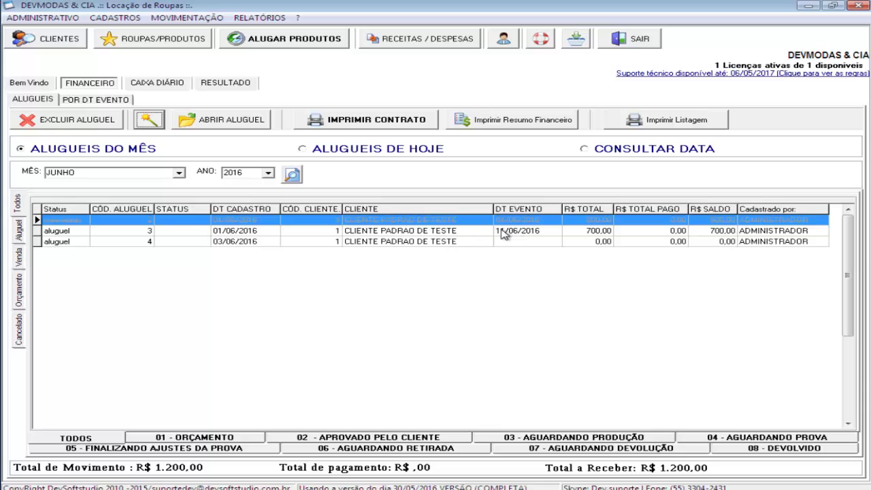
Step: Change the type of the cancelled rental with code 2 to Orçamento and confirm
{"action": "left_click", "coordinate": [148, 119]}
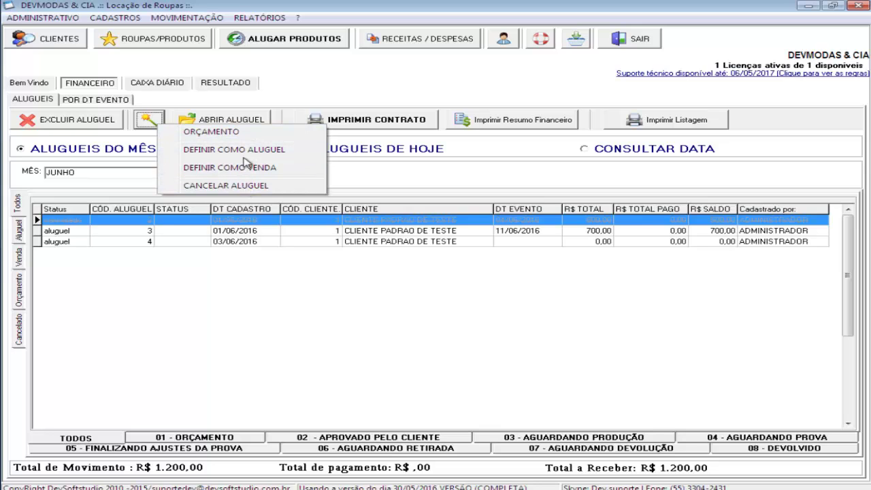
{"action": "left_click", "coordinate": [246, 131]}
{"action": "left_click", "coordinate": [412, 279]}
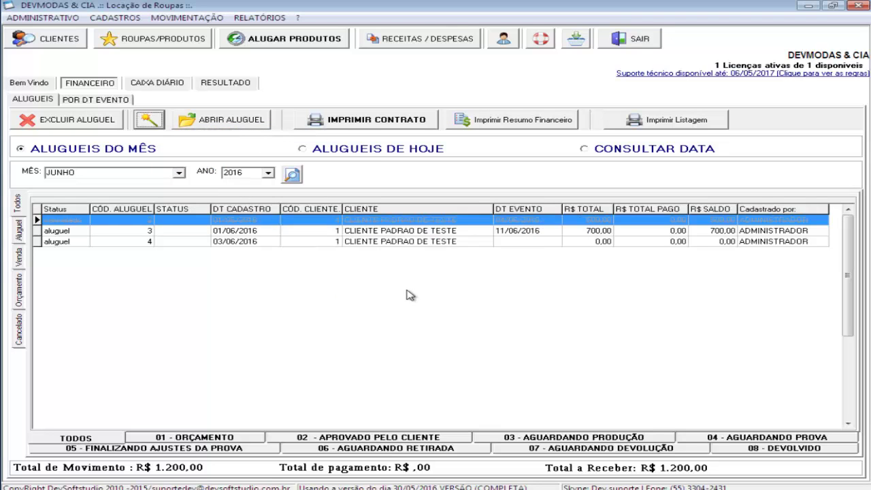
Step: Select the quote with code 2, define it as a Venda, and confirm the change
{"action": "left_click", "coordinate": [70, 234]}
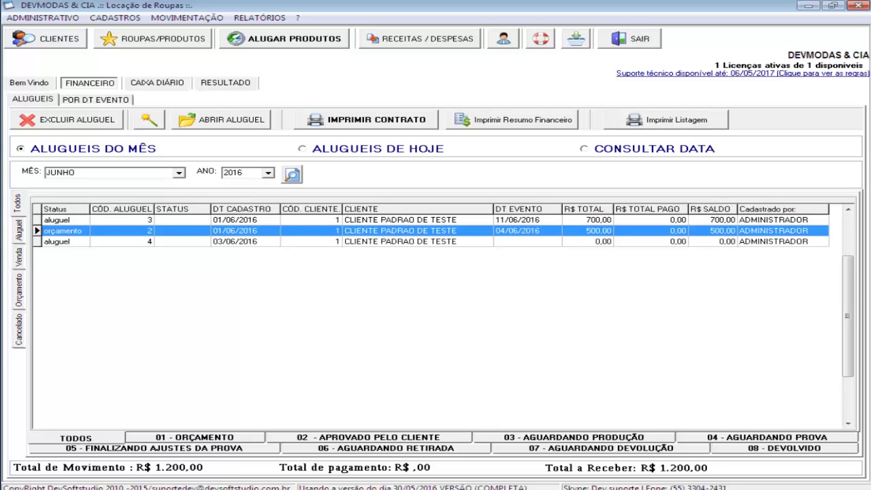
{"action": "left_click", "coordinate": [160, 121]}
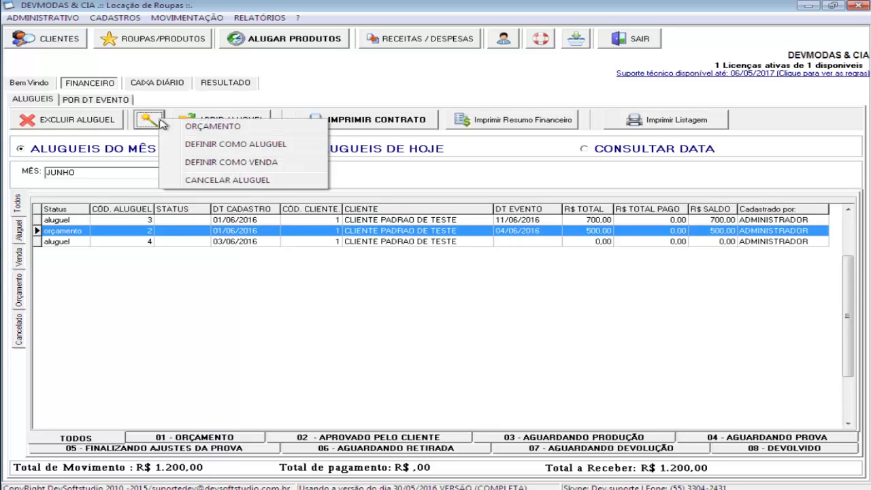
{"action": "left_click", "coordinate": [278, 162]}
{"action": "left_click", "coordinate": [405, 280]}
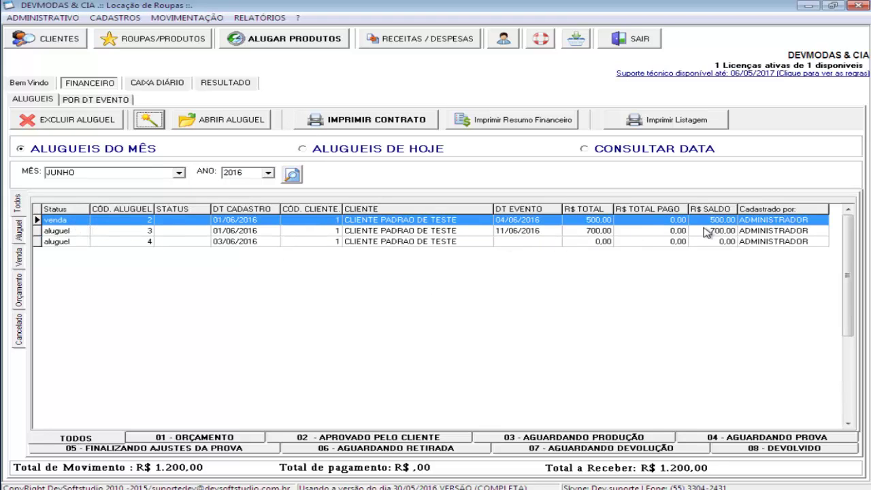
Step: Compare the June records under the Venda, Orçamento and Aluguel type filters, finishing on the full list
{"action": "left_click", "coordinate": [548, 241]}
{"action": "left_click", "coordinate": [543, 231]}
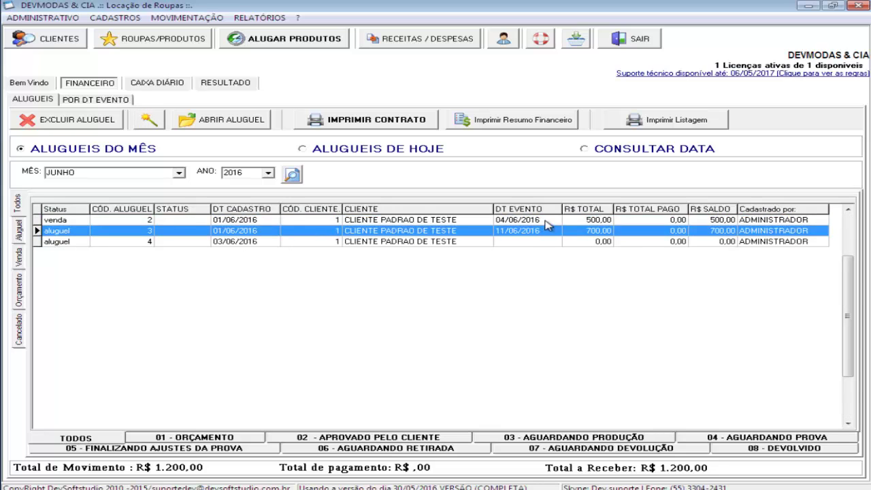
{"action": "left_click", "coordinate": [545, 220]}
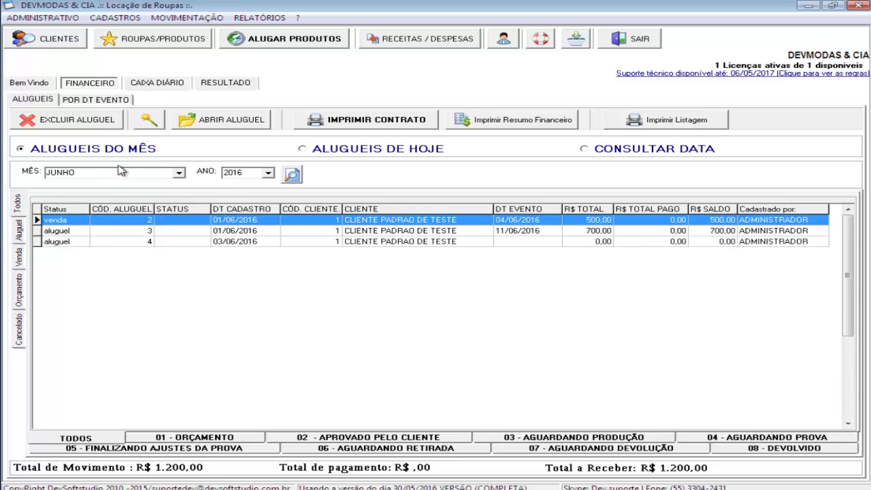
{"action": "left_click", "coordinate": [20, 262]}
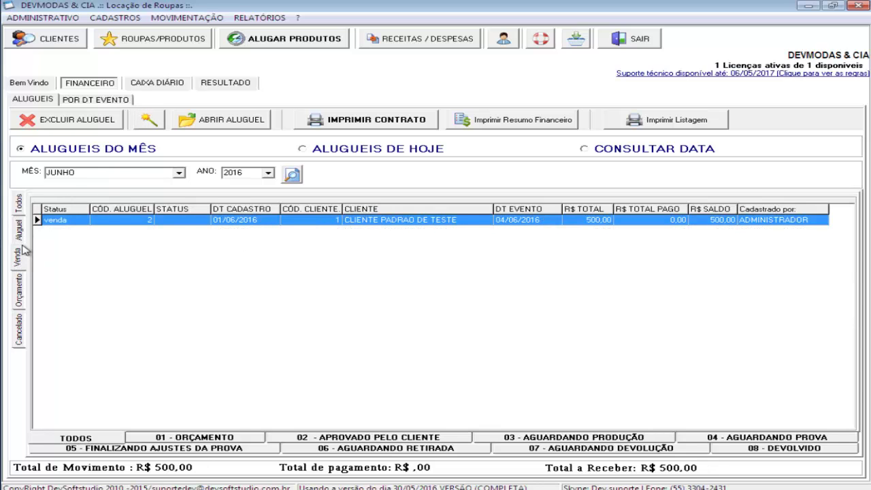
{"action": "left_click", "coordinate": [20, 234]}
{"action": "left_click", "coordinate": [23, 289]}
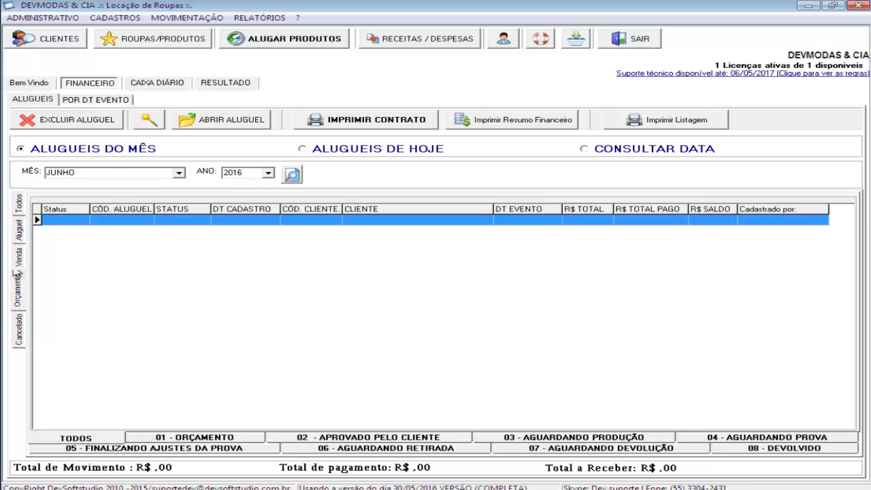
{"action": "left_click", "coordinate": [19, 234]}
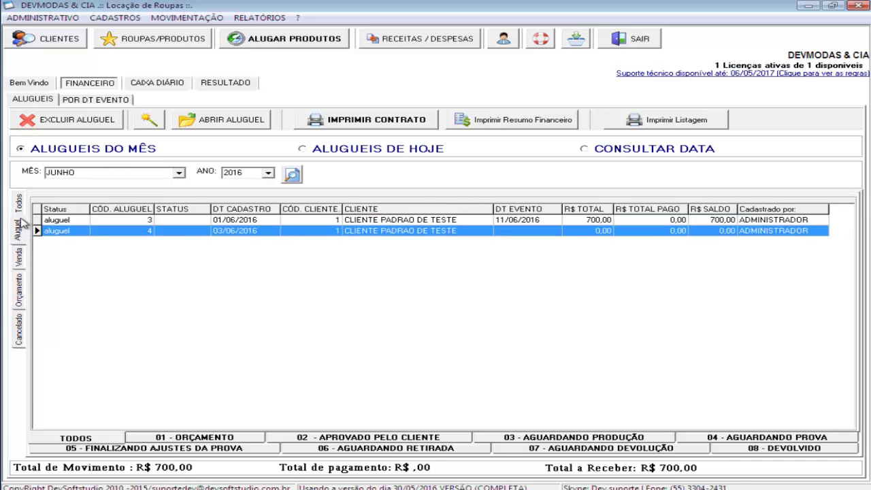
{"action": "left_click", "coordinate": [19, 206]}
{"action": "left_click", "coordinate": [20, 230]}
{"action": "left_click", "coordinate": [19, 208]}
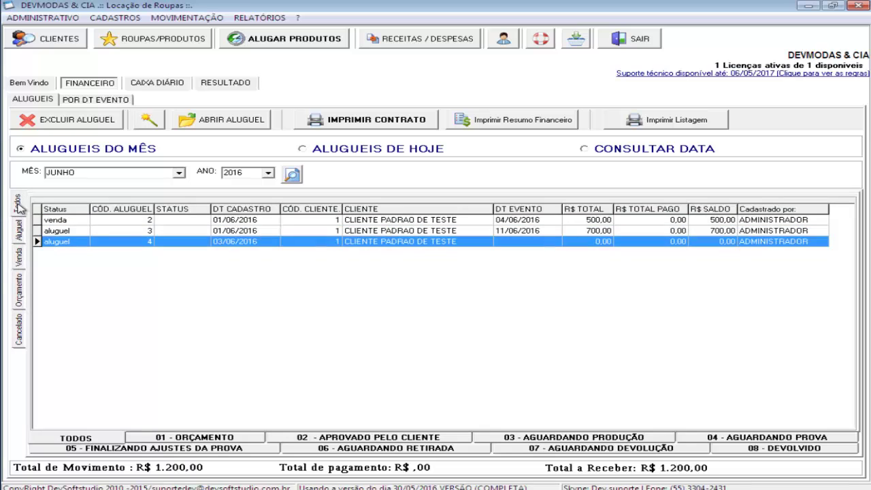
Step: Cancel the sale with code 2 and confirm the cancellation
{"action": "left_click", "coordinate": [274, 232]}
{"action": "left_click", "coordinate": [325, 221]}
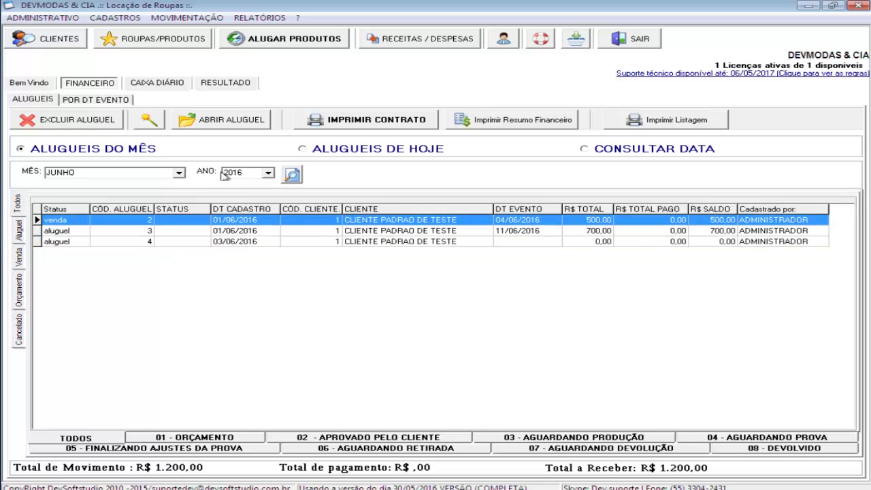
{"action": "left_click", "coordinate": [149, 120]}
{"action": "left_click", "coordinate": [222, 178]}
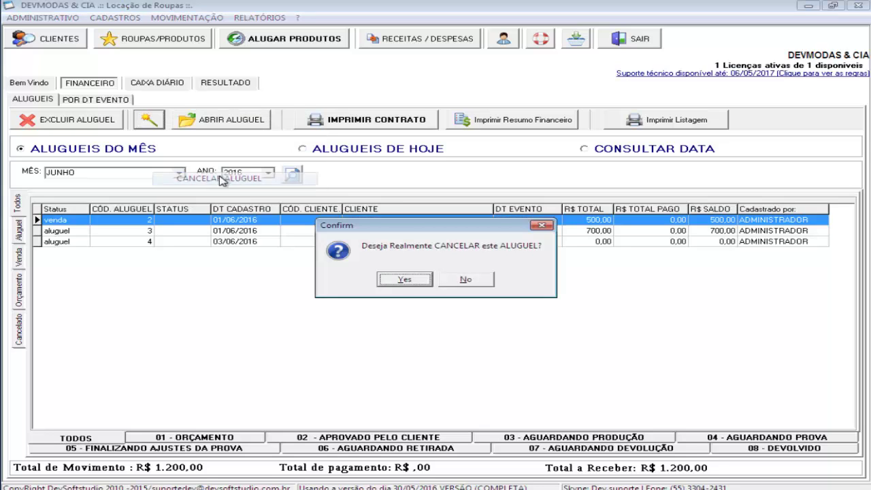
{"action": "left_click", "coordinate": [399, 279]}
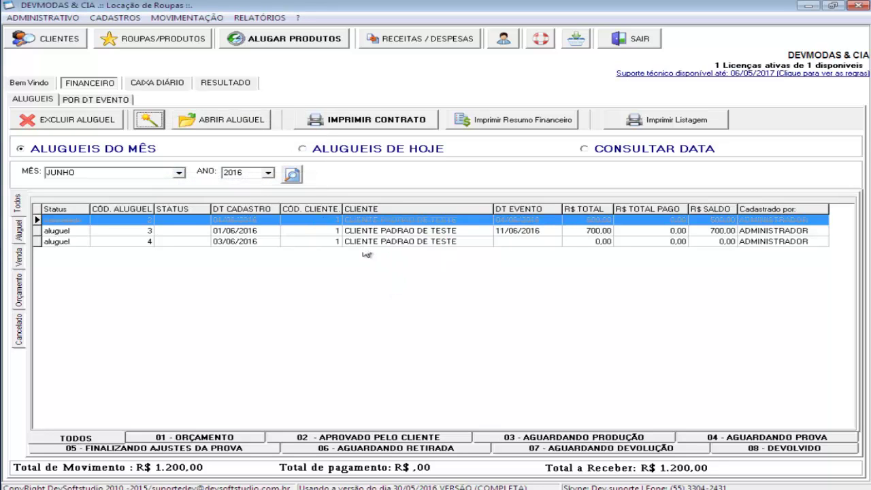
Step: Filter the June records by Cancelado, Orçamento and Venda, finishing on the cancelled ones
{"action": "left_click", "coordinate": [21, 331]}
{"action": "left_click", "coordinate": [24, 297]}
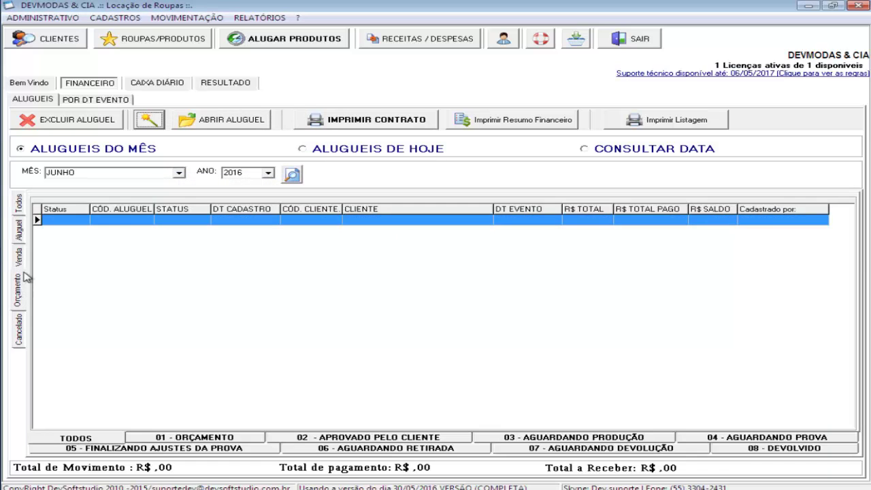
{"action": "left_click", "coordinate": [25, 264]}
{"action": "left_click", "coordinate": [24, 329]}
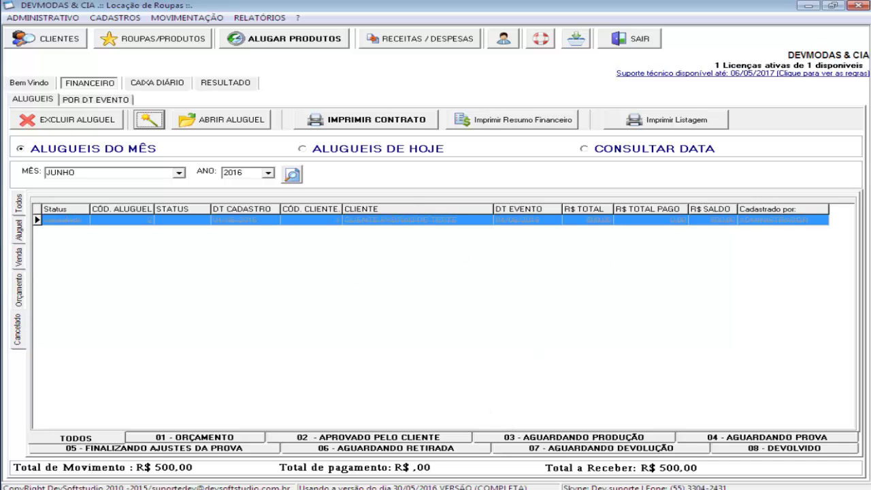
Step: Filter the cancelled records by progress stage, including 06 - Aguardando Retirada, and return to all stages
{"action": "left_click", "coordinate": [237, 443]}
{"action": "left_click", "coordinate": [319, 441]}
{"action": "left_click", "coordinate": [326, 449]}
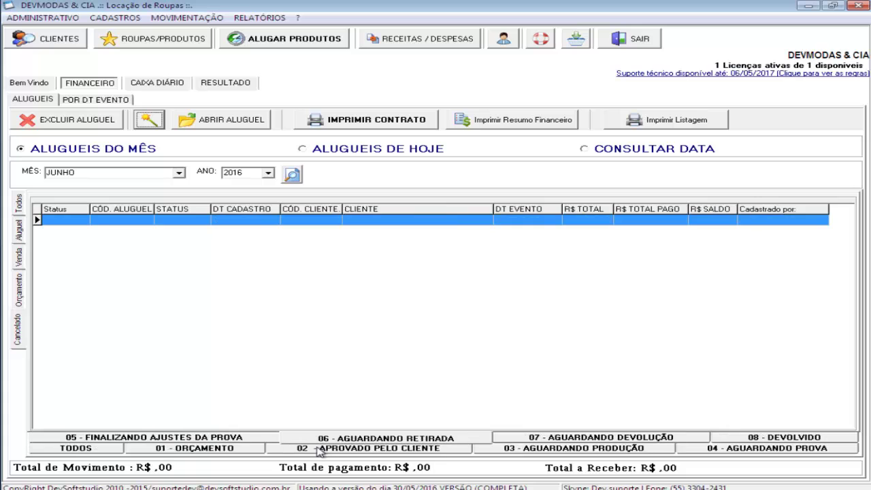
{"action": "left_click", "coordinate": [112, 449]}
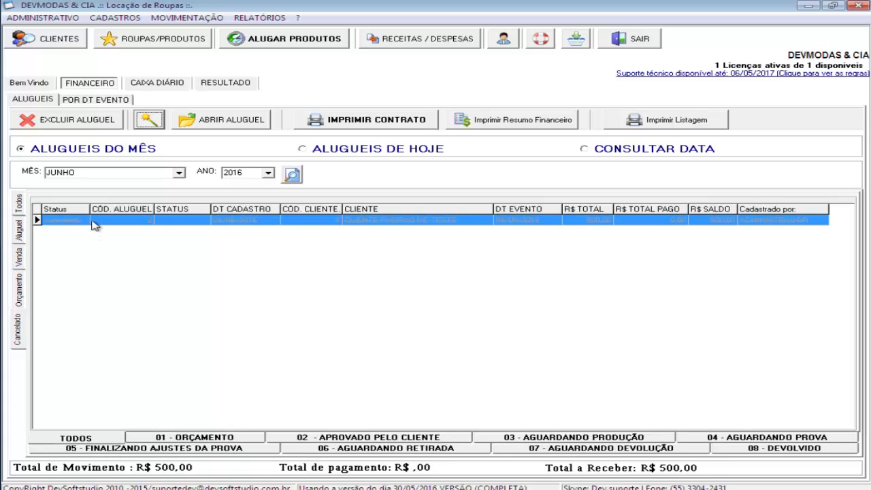
Step: Compare the complete June list with the Aluguel-only records, finishing with all types shown
{"action": "left_click", "coordinate": [22, 210]}
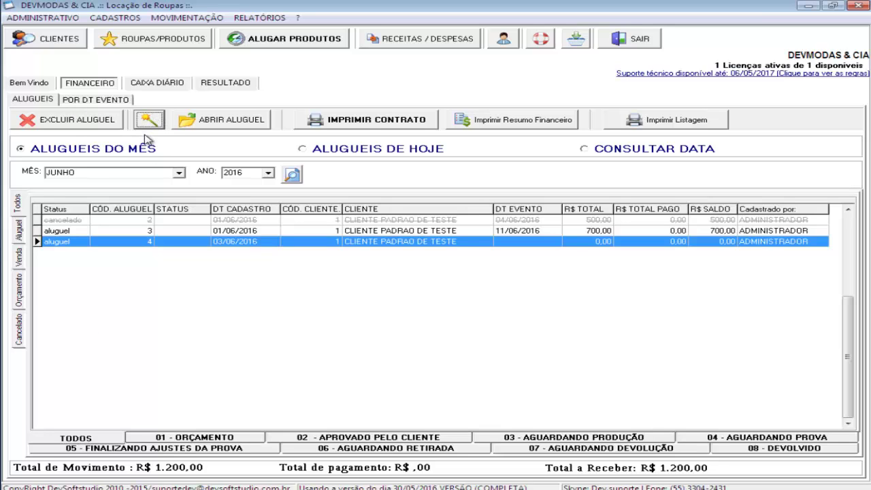
{"action": "left_click", "coordinate": [19, 230]}
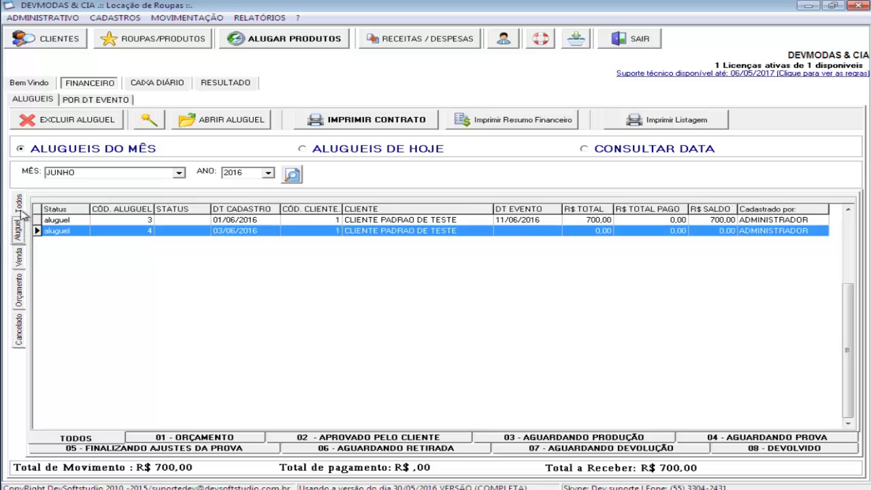
{"action": "left_click", "coordinate": [19, 207]}
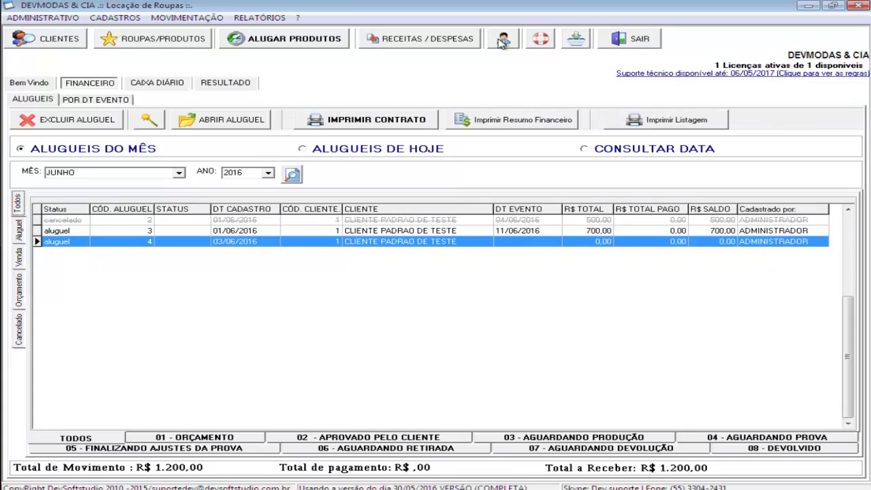
Step: Return to the Bem Vindo page and reposition the Acesso Rápido panel slightly away from the page edge
{"action": "left_click", "coordinate": [45, 85]}
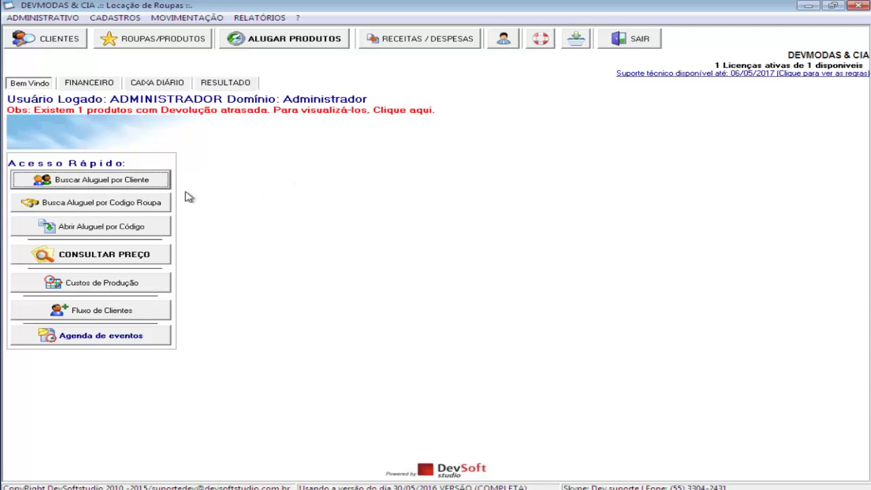
{"action": "left_click_drag", "start_coordinate": [162, 158], "coordinate": [174, 155]}
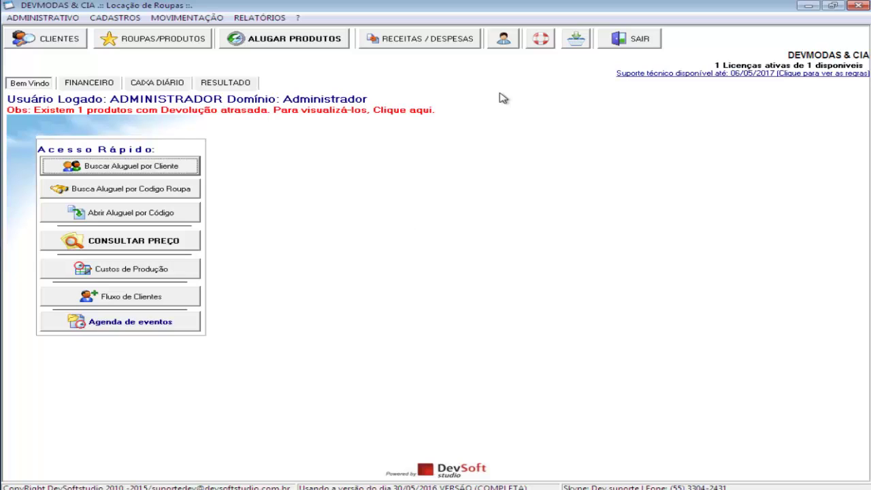
Step: Switch the login to USUARIO NORMAL, entering the account password
{"action": "left_click", "coordinate": [508, 43]}
{"action": "left_click_drag", "start_coordinate": [490, 198], "coordinate": [481, 157]}
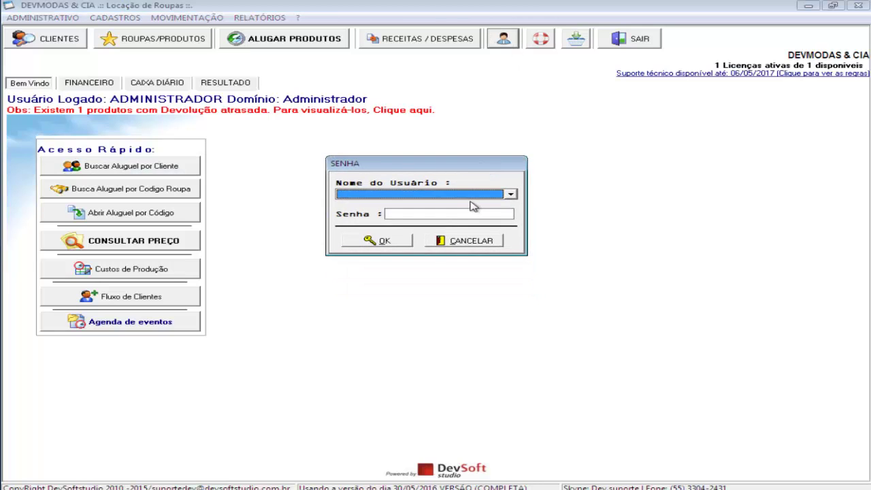
{"action": "left_click", "coordinate": [475, 195]}
{"action": "left_click", "coordinate": [453, 216]}
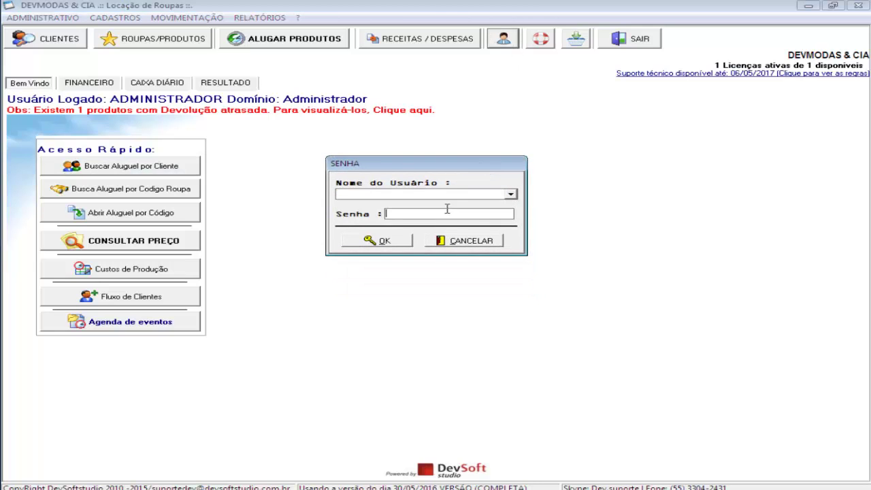
{"action": "left_click", "coordinate": [449, 195]}
{"action": "left_click", "coordinate": [409, 212]}
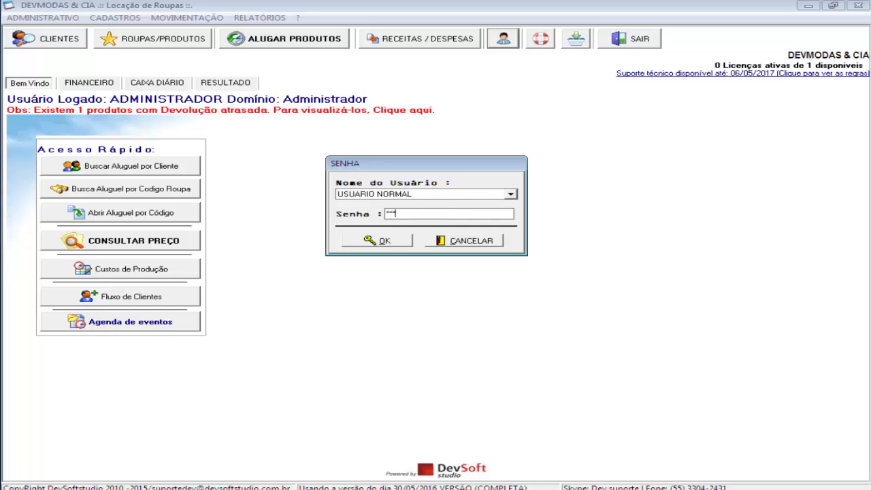
{"action": "left_click", "coordinate": [387, 243]}
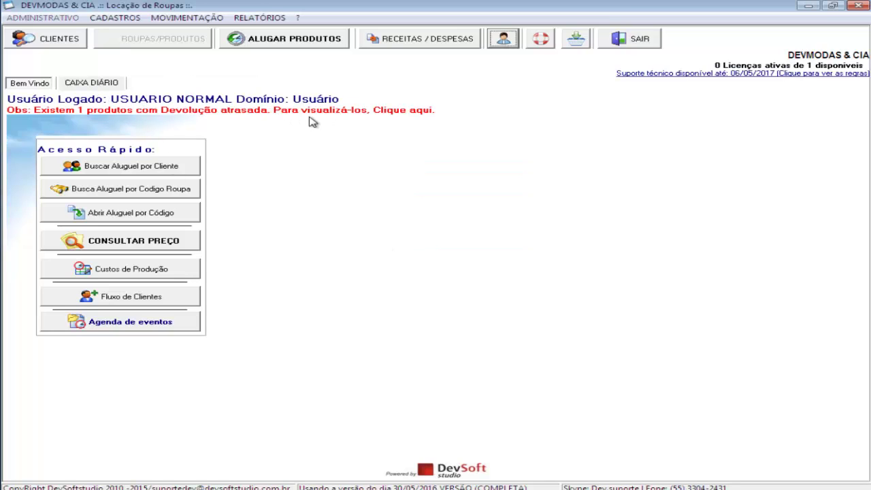
Step: Log back in as ADMINISTRADOR, entering the account password
{"action": "left_click", "coordinate": [510, 39]}
{"action": "left_click", "coordinate": [474, 234]}
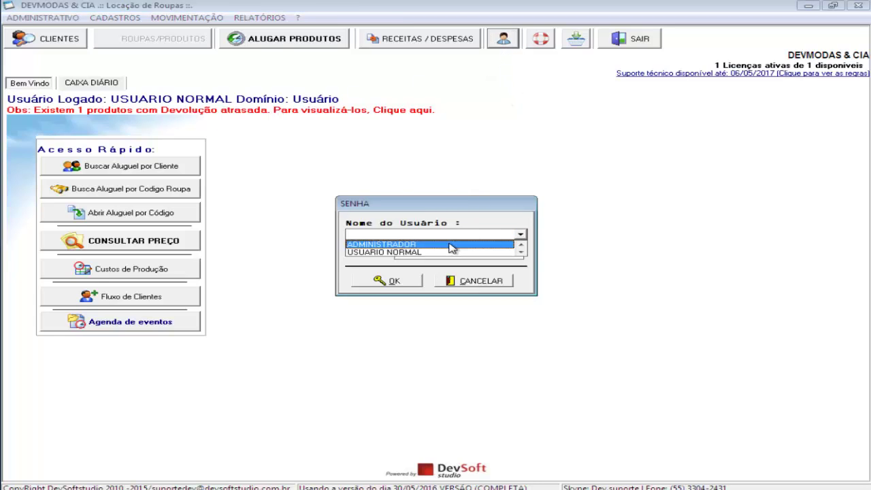
{"action": "left_click", "coordinate": [453, 243]}
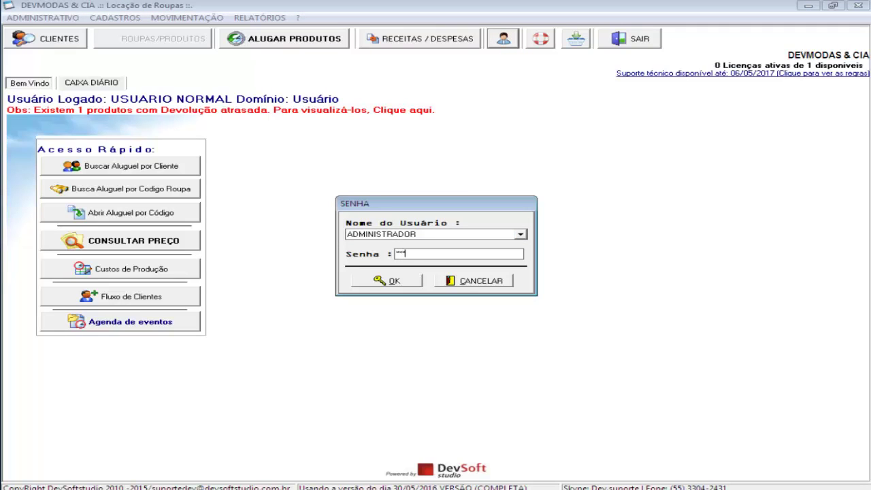
{"action": "left_click", "coordinate": [404, 285]}
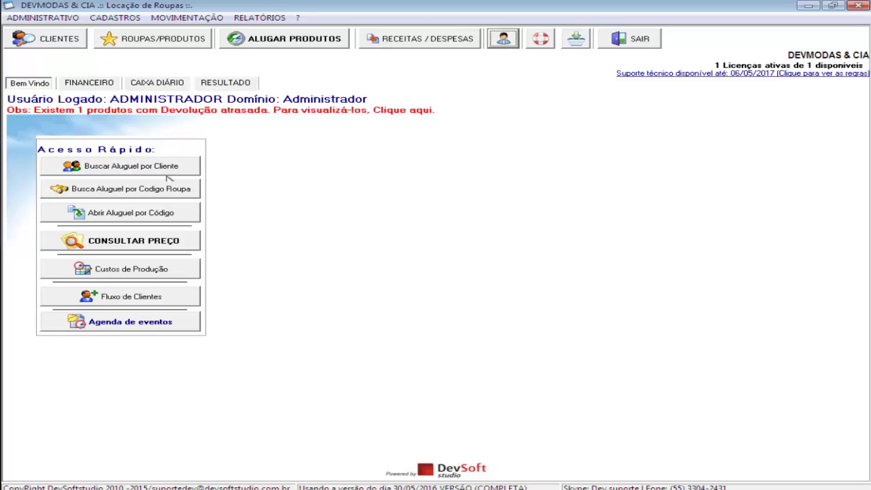
Step: Open the clothing register, locate garment 100001 and load its record
{"action": "left_click", "coordinate": [114, 42]}
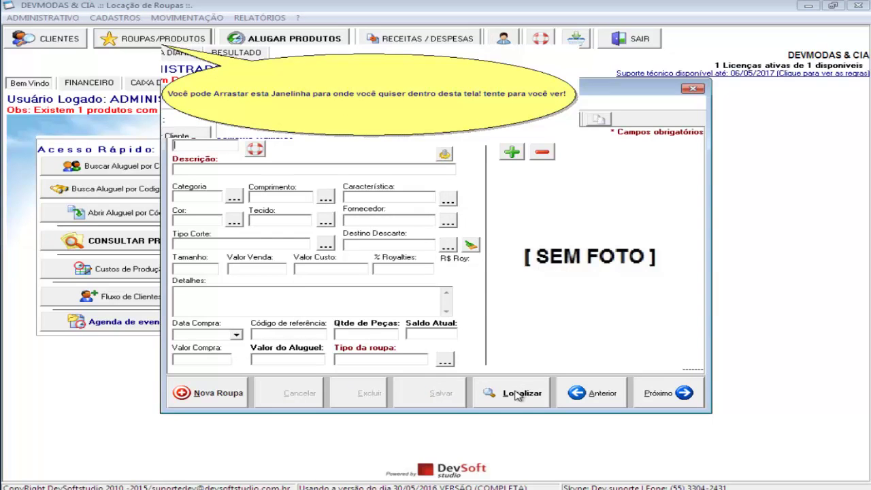
{"action": "left_click", "coordinate": [517, 394]}
{"action": "left_click", "coordinate": [493, 276]}
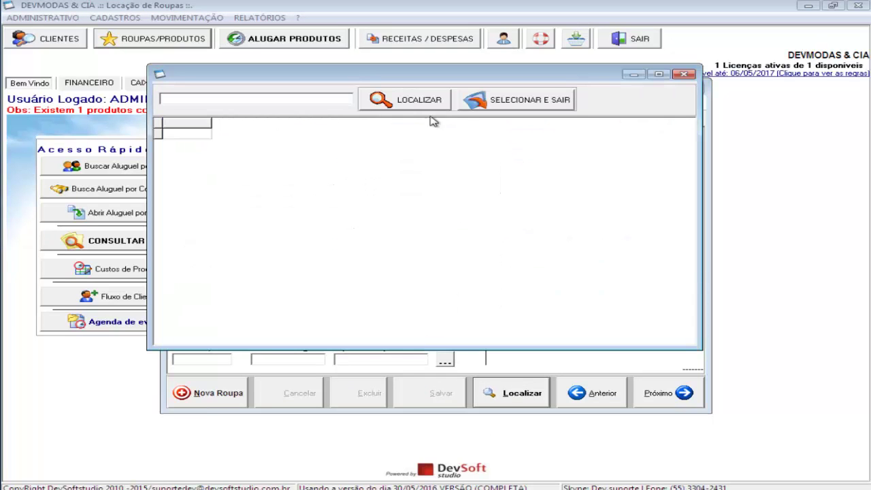
{"action": "left_click", "coordinate": [518, 99]}
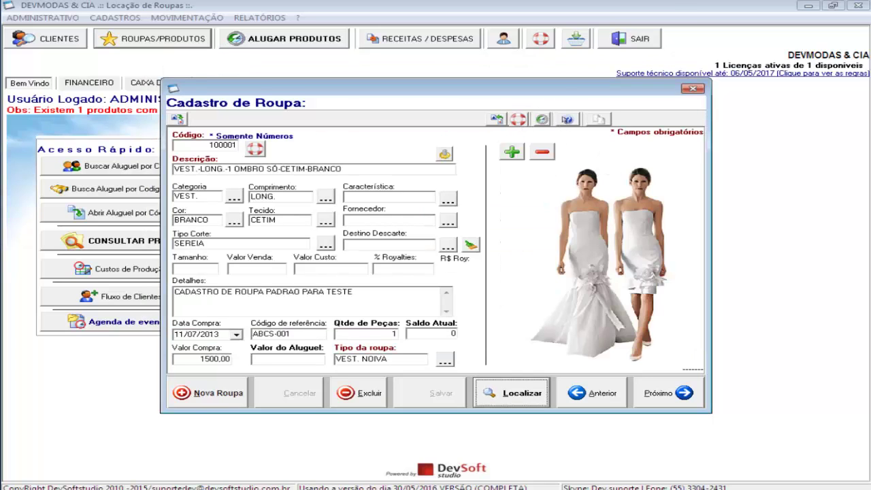
Step: Open the list of rentals for garment 100001, enlarge its photo area, and resize and move the window to fit the screen
{"action": "left_click", "coordinate": [566, 119]}
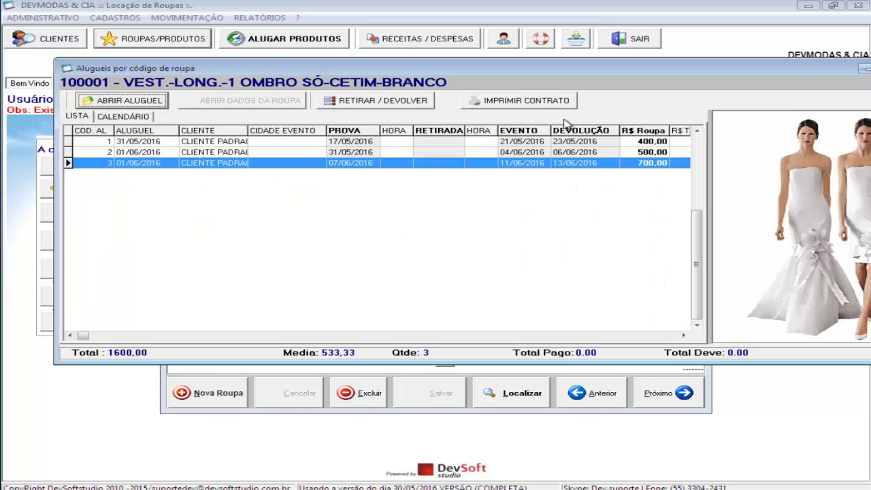
{"action": "left_click_drag", "start_coordinate": [531, 71], "coordinate": [498, 131]}
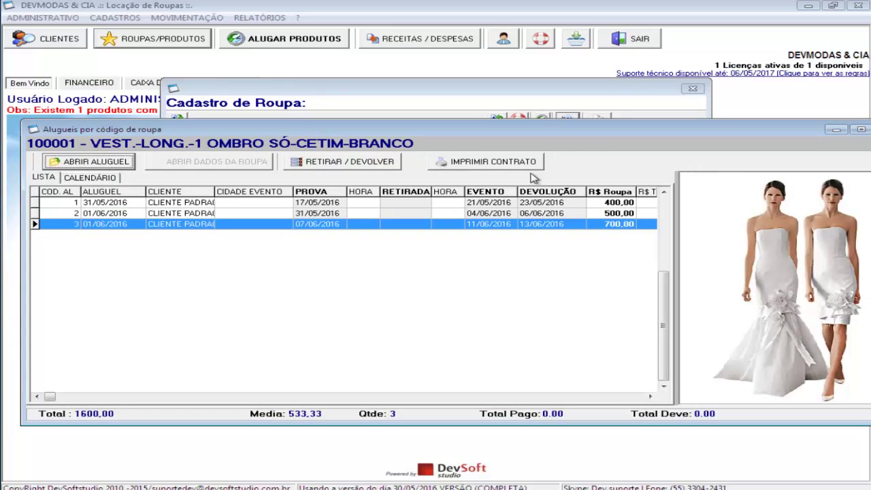
{"action": "mouse_move", "coordinate": [600, 135]}
{"action": "left_mouse_down"}
{"action": "mouse_move", "coordinate": [578, 130]}
{"action": "mouse_move", "coordinate": [593, 132]}
{"action": "left_mouse_up"}
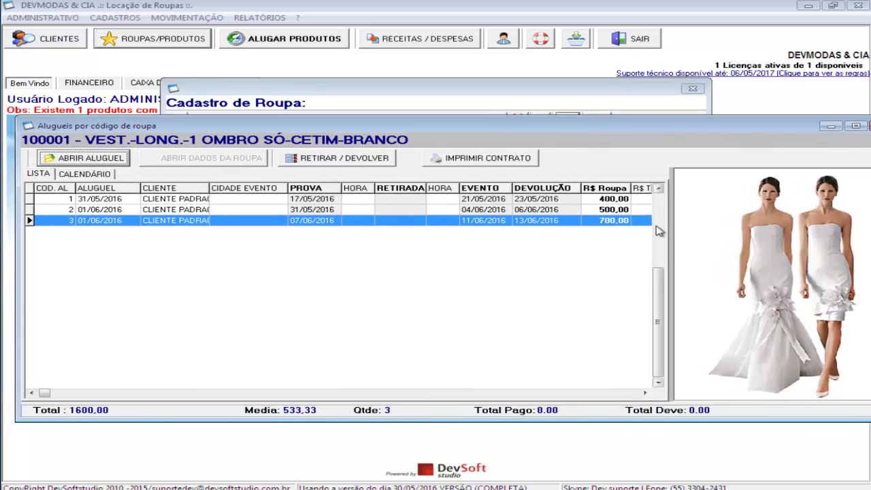
{"action": "left_click_drag", "start_coordinate": [672, 233], "coordinate": [597, 233]}
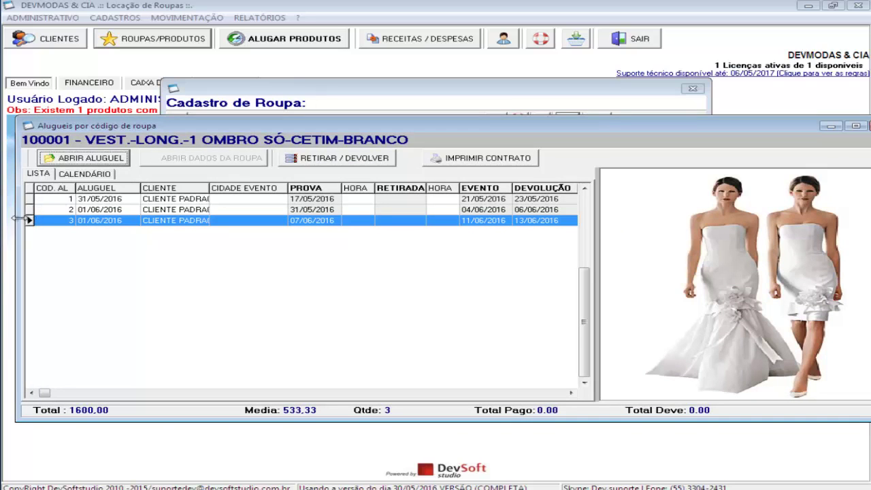
{"action": "left_click_drag", "start_coordinate": [16, 217], "coordinate": [147, 218]}
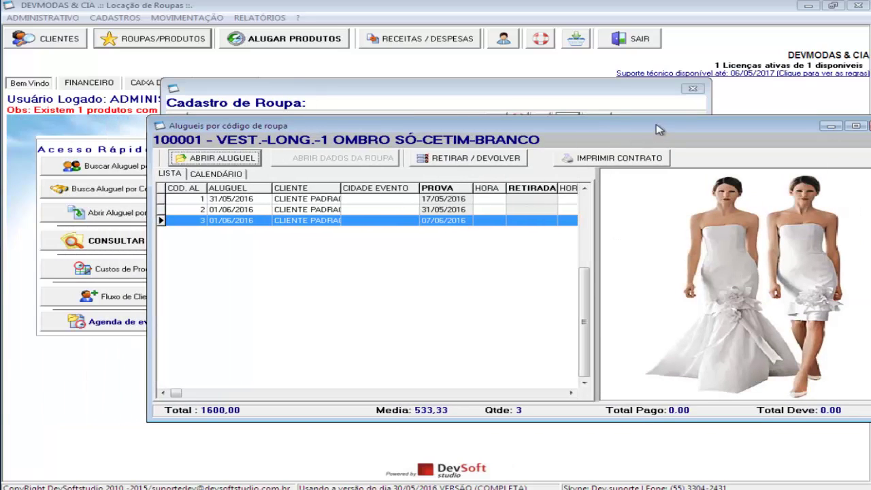
{"action": "left_click_drag", "start_coordinate": [659, 130], "coordinate": [554, 119]}
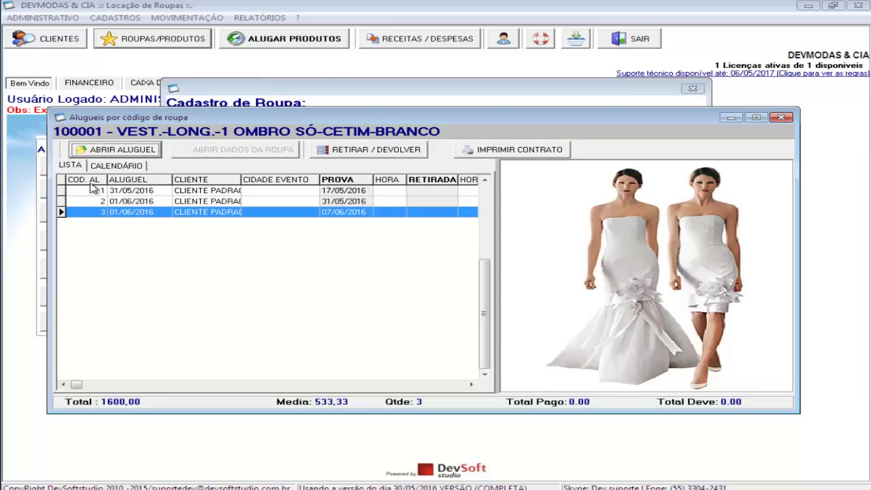
Step: Show the rental calendar of garment 100001 to examine its reserved periods
{"action": "left_click", "coordinate": [117, 166]}
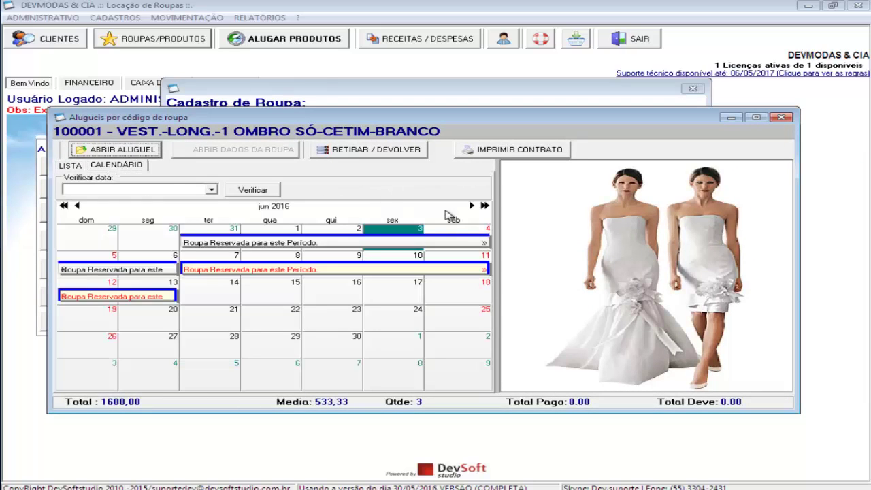
Step: Widen the calendar area beside the photo and compare garment 100001's rental list with its reservation calendar
{"action": "left_click_drag", "start_coordinate": [498, 228], "coordinate": [573, 225]}
{"action": "left_click", "coordinate": [73, 168]}
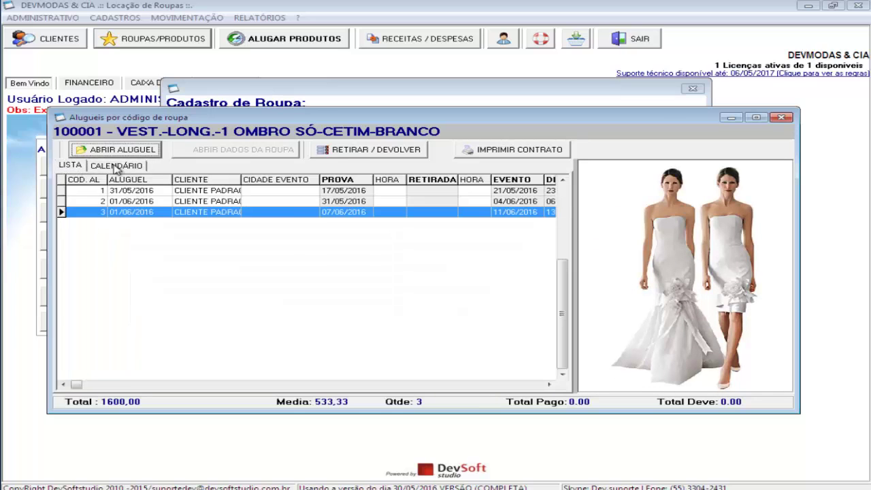
{"action": "left_click", "coordinate": [116, 166]}
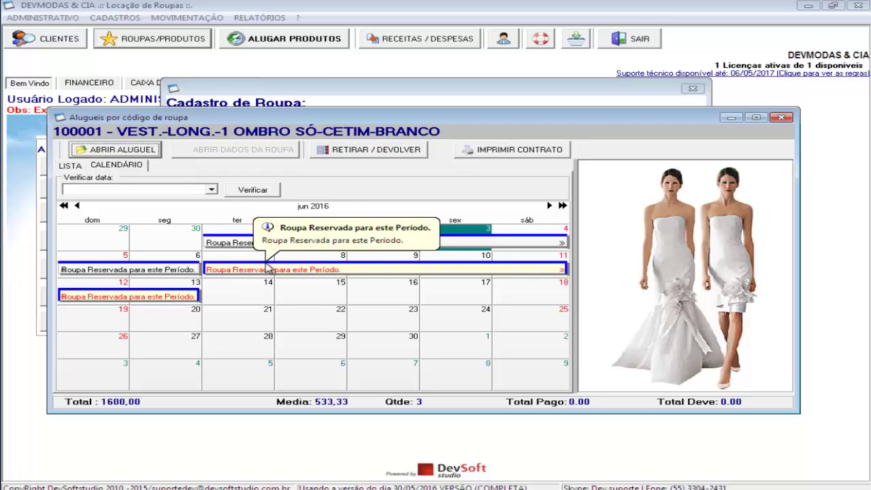
{"action": "left_click", "coordinate": [79, 168]}
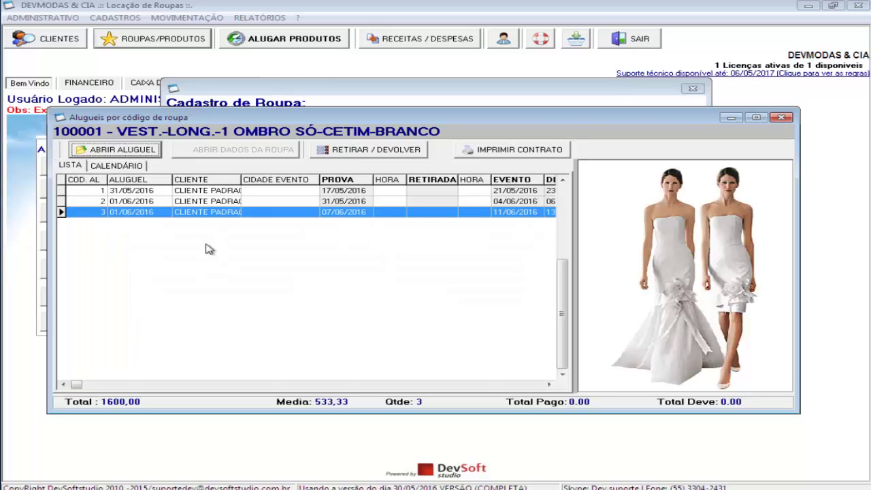
{"action": "left_click", "coordinate": [121, 168]}
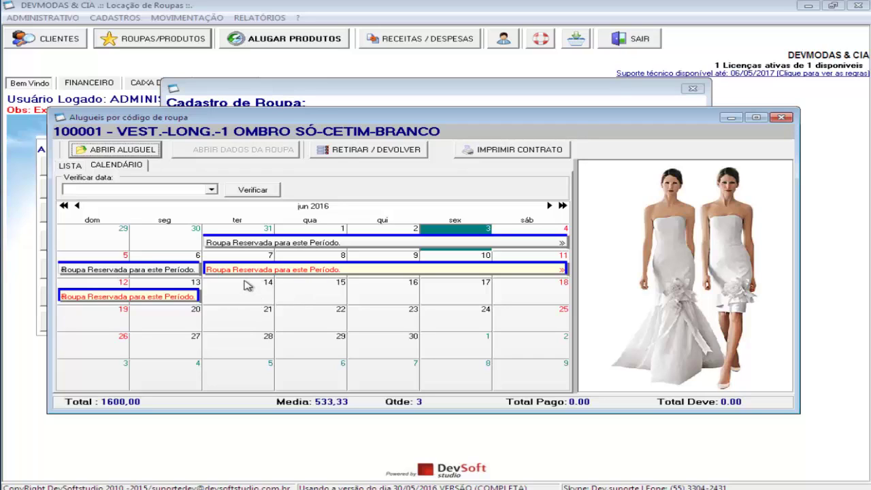
{"action": "left_click", "coordinate": [74, 167]}
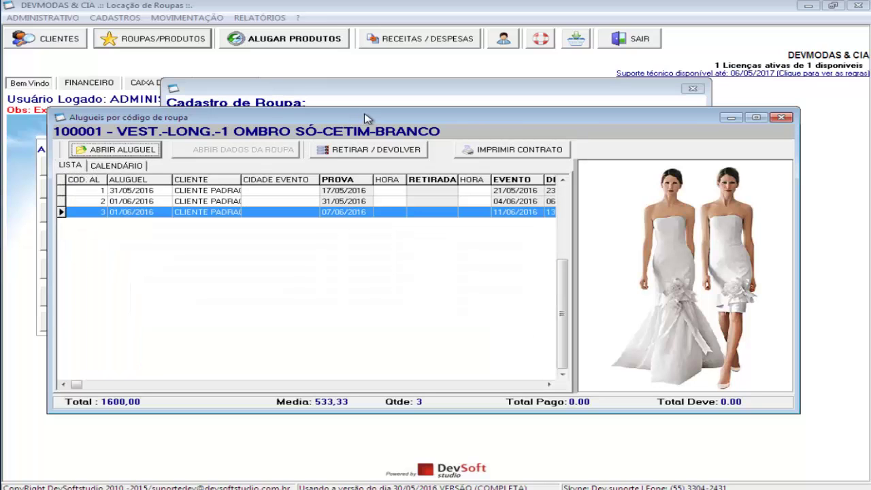
{"action": "mouse_move", "coordinate": [331, 118]}
{"action": "left_mouse_down"}
{"action": "mouse_move", "coordinate": [328, 104]}
{"action": "mouse_move", "coordinate": [330, 110]}
{"action": "left_mouse_up"}
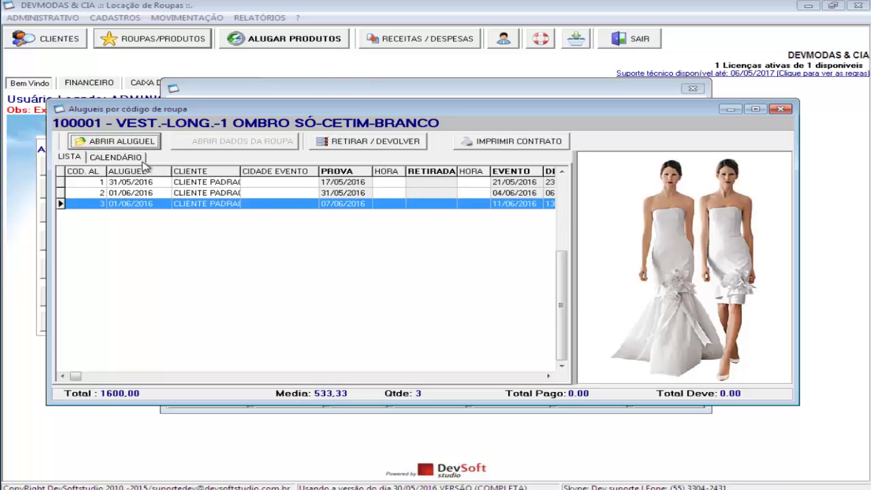
Step: Check the date 11/06/2016 in the reservation calendar of garment 100001
{"action": "left_click", "coordinate": [116, 157]}
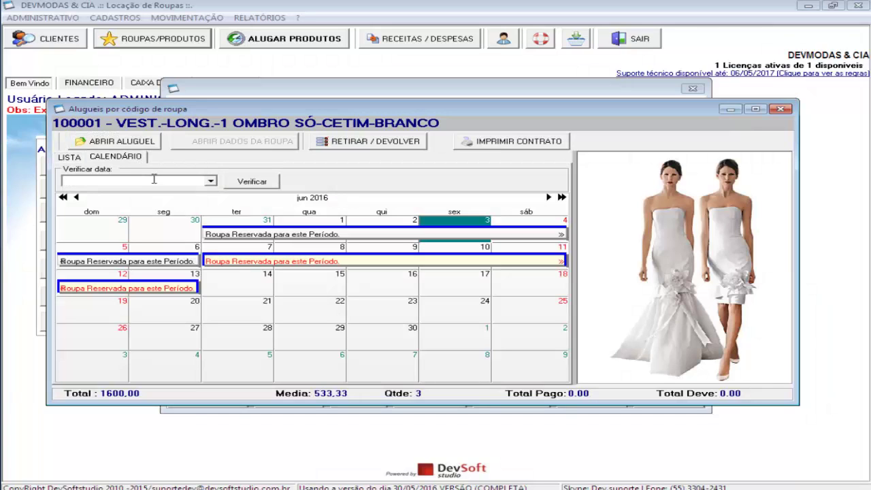
{"action": "left_click", "coordinate": [211, 181]}
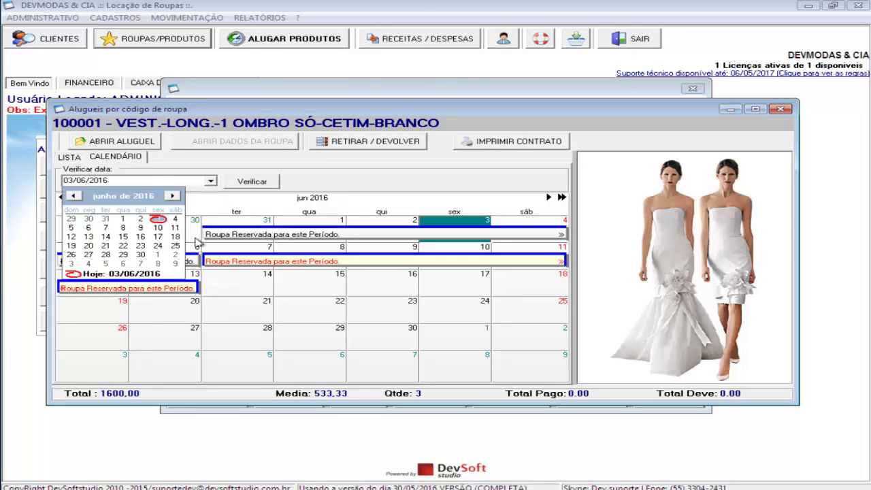
{"action": "left_click", "coordinate": [175, 228]}
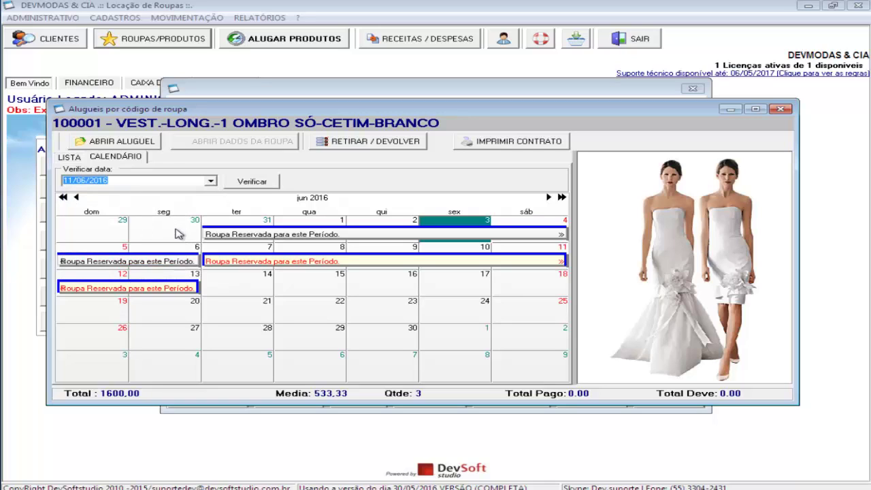
{"action": "left_click", "coordinate": [262, 188]}
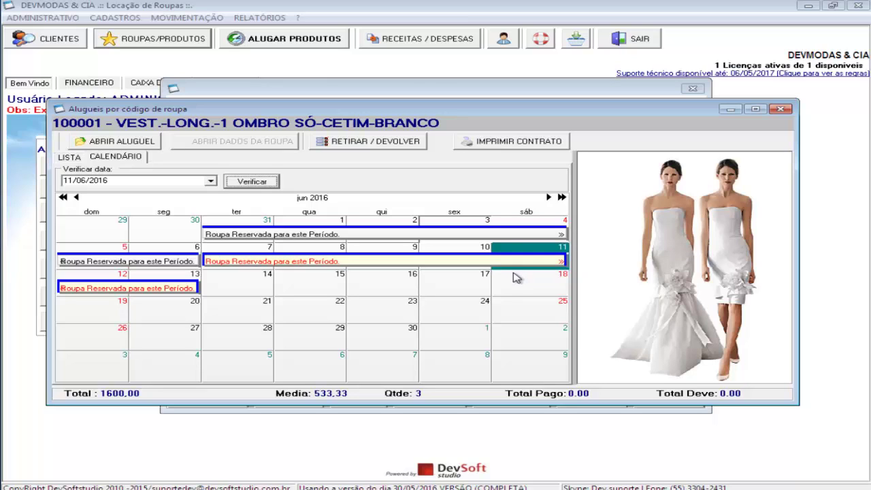
Step: Return to the garment's rental list, narrow the rental code column, and close the rentals and clothing register windows
{"action": "left_click", "coordinate": [75, 158]}
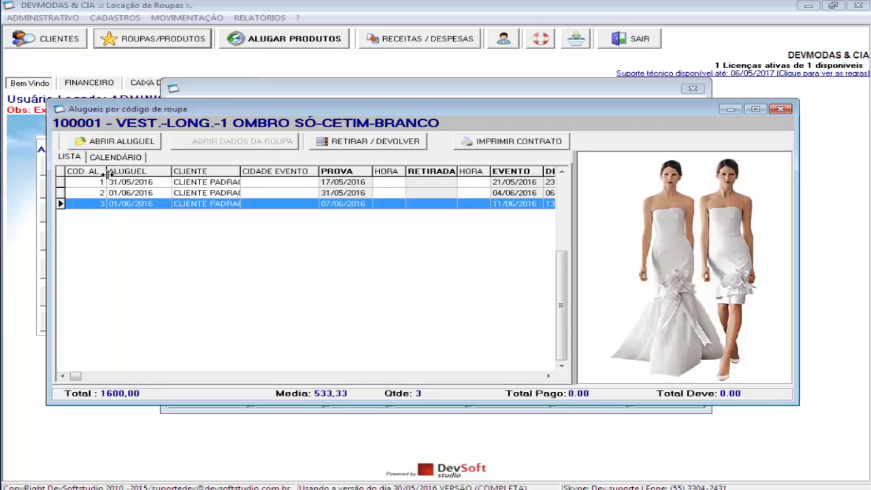
{"action": "left_click_drag", "start_coordinate": [108, 175], "coordinate": [101, 174]}
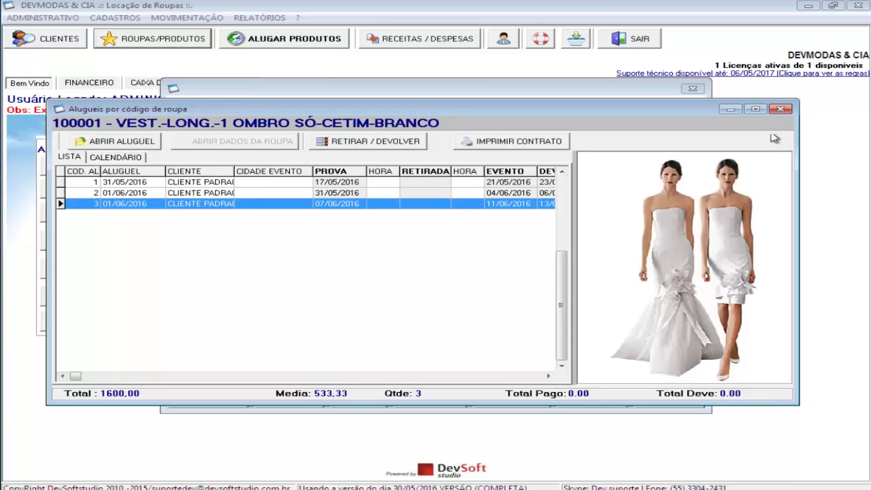
{"action": "left_click", "coordinate": [781, 111]}
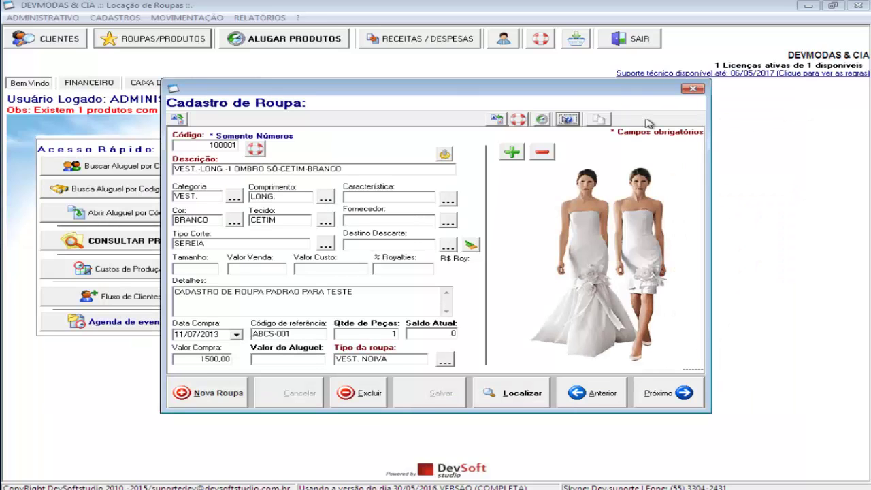
{"action": "left_click", "coordinate": [703, 92]}
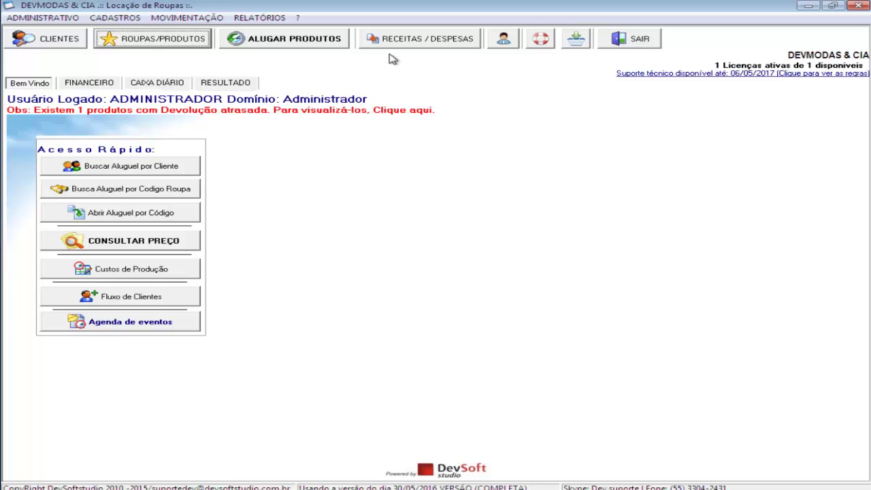
Step: Open the financial entries list, enable the Portador filter to view its options, and close the list
{"action": "left_click", "coordinate": [409, 44]}
{"action": "left_click", "coordinate": [477, 103]}
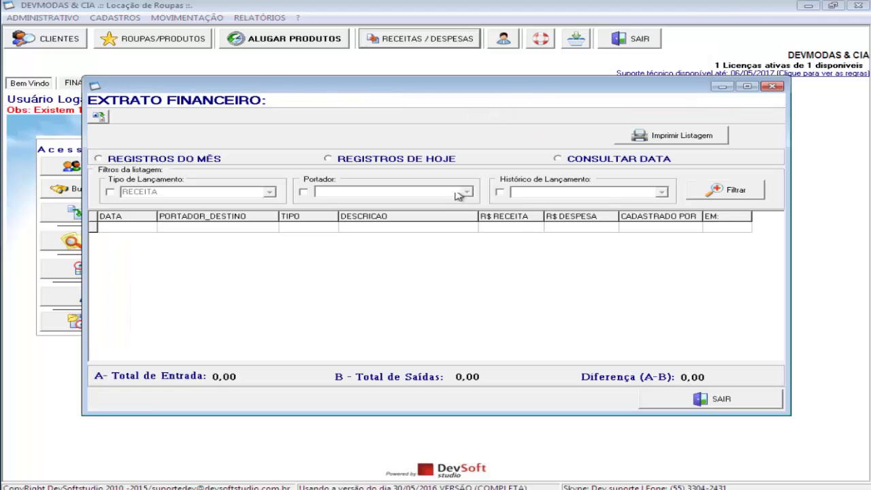
{"action": "left_click_drag", "start_coordinate": [569, 85], "coordinate": [567, 68]}
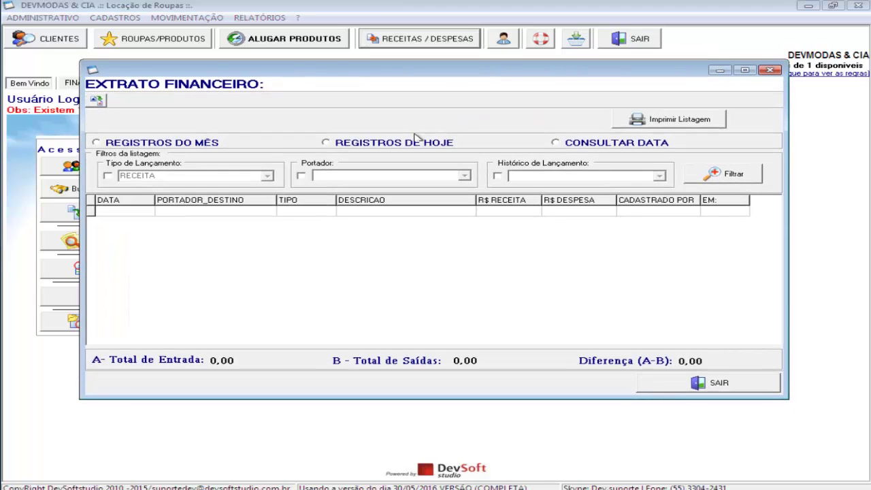
{"action": "left_click", "coordinate": [302, 176]}
{"action": "left_click", "coordinate": [465, 176]}
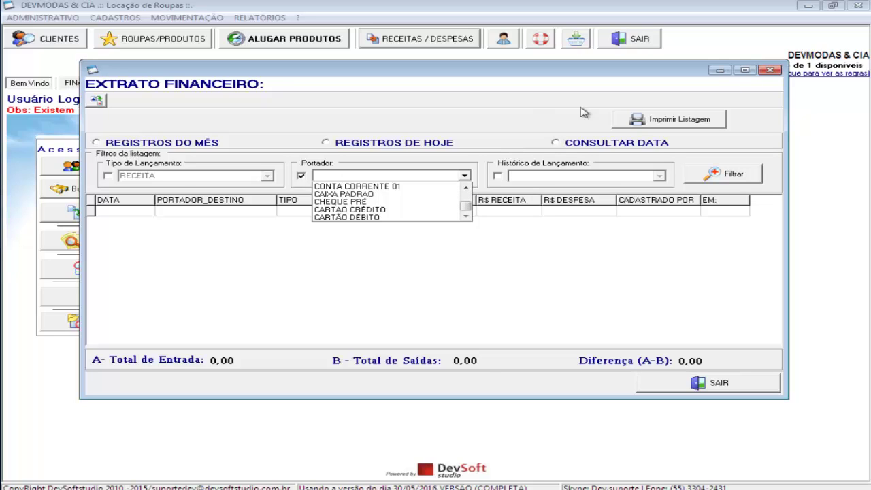
{"action": "left_click", "coordinate": [770, 71]}
{"action": "left_click", "coordinate": [770, 71]}
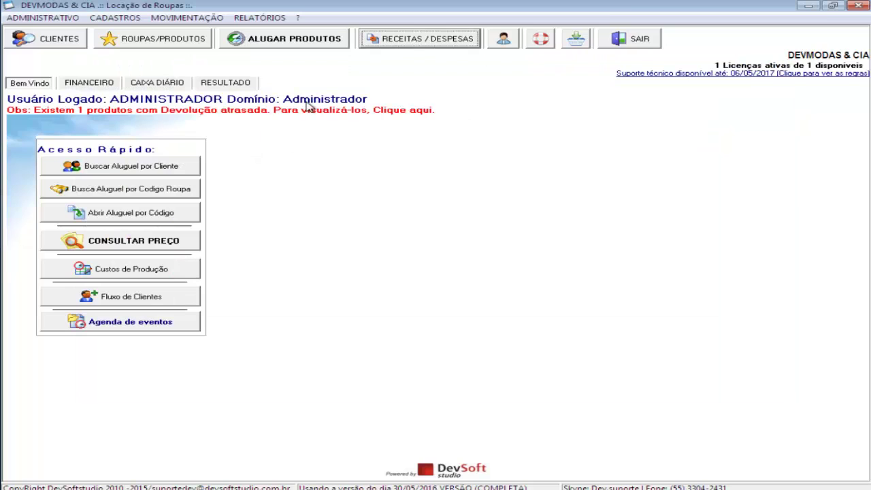
Step: Reopen the financial entries list and examine the order in which the Portador filter lists its accounts
{"action": "left_click", "coordinate": [422, 42]}
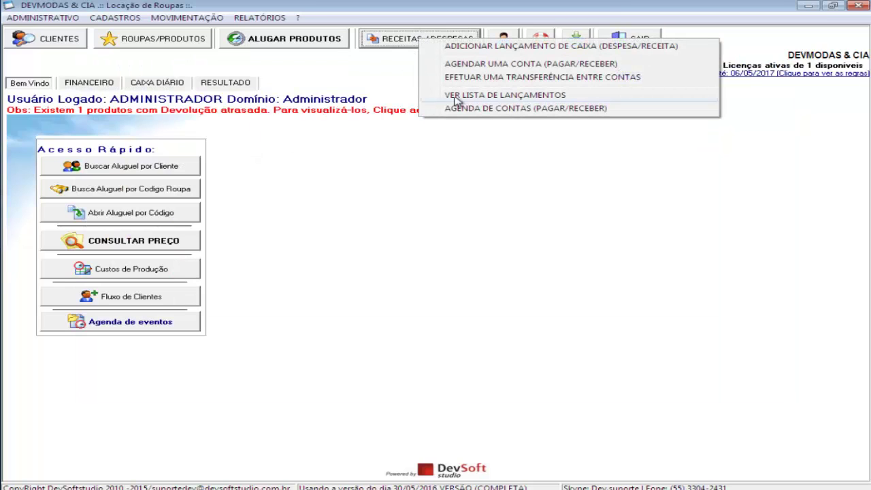
{"action": "left_click", "coordinate": [505, 96]}
{"action": "left_click", "coordinate": [304, 193]}
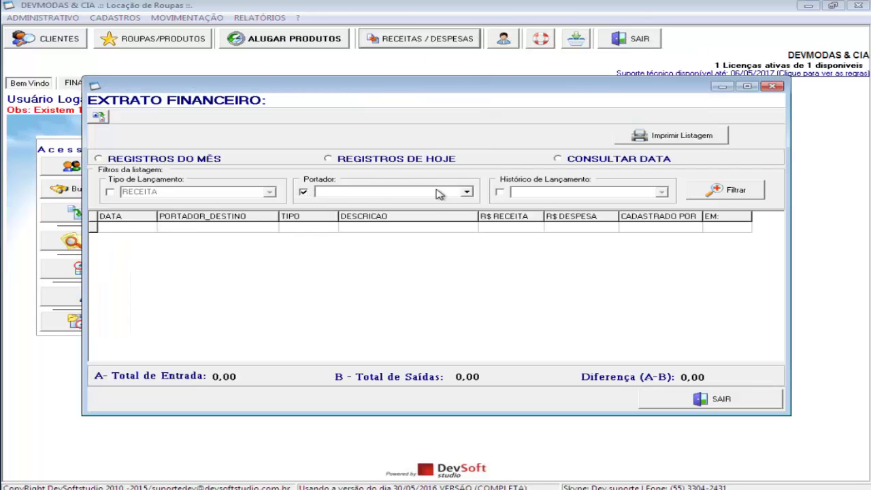
{"action": "left_click", "coordinate": [467, 192]}
{"action": "left_click", "coordinate": [467, 234]}
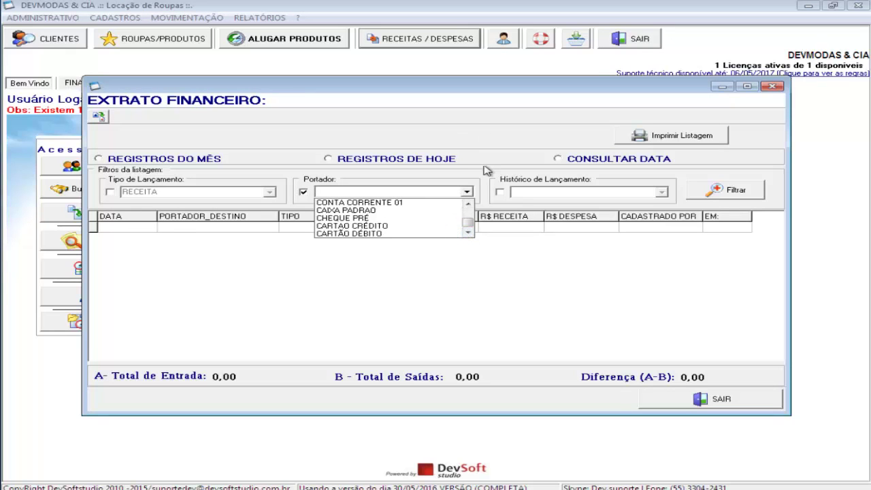
{"action": "left_click", "coordinate": [773, 86]}
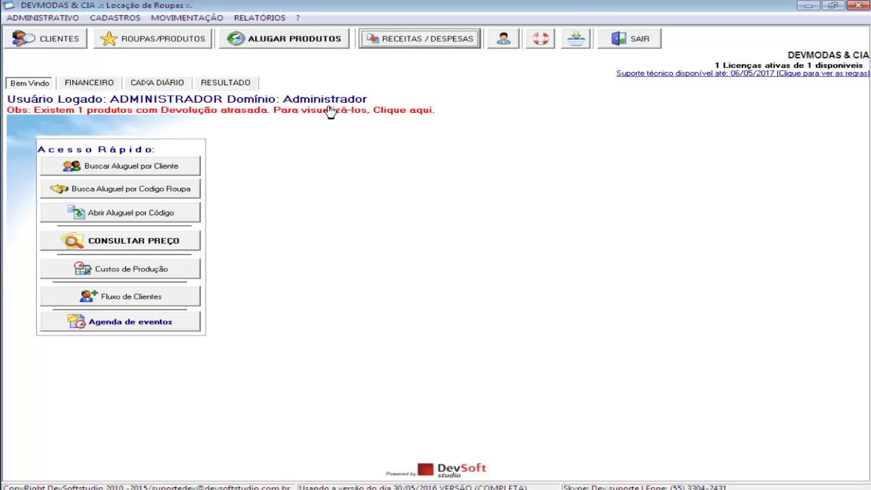
Step: Show the Portador options of the Extrato Financeiro once more to check which account is listed first
{"action": "left_click", "coordinate": [429, 44]}
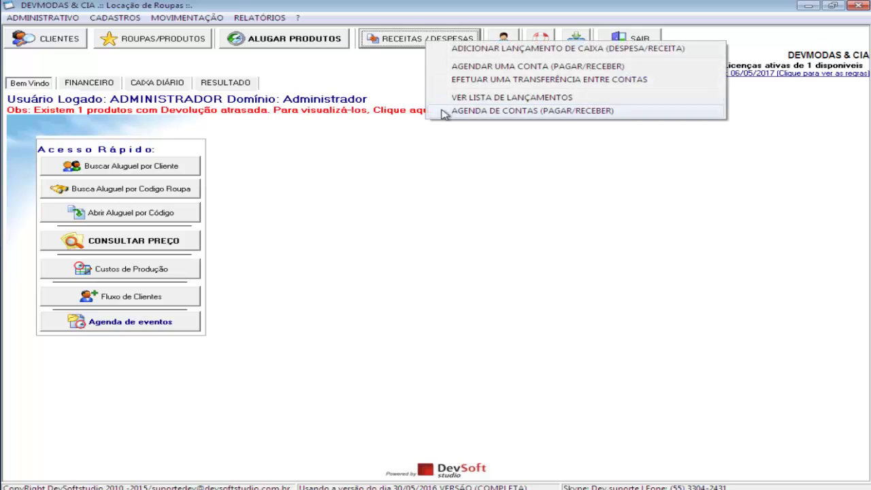
{"action": "left_click", "coordinate": [519, 99]}
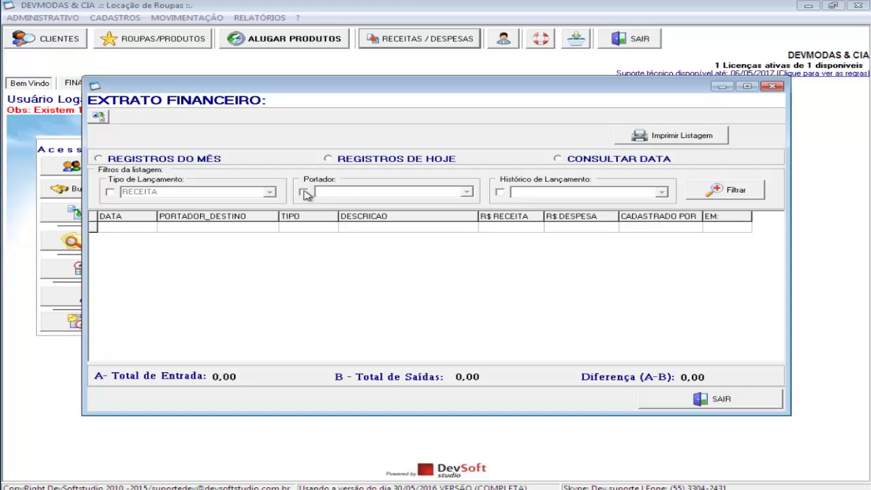
{"action": "left_click", "coordinate": [304, 193]}
{"action": "left_click", "coordinate": [340, 197]}
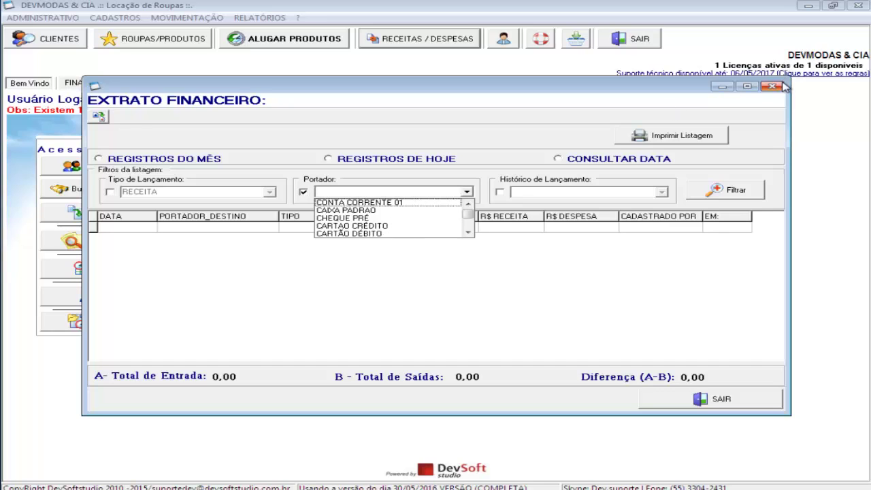
{"action": "left_click", "coordinate": [773, 85]}
Step: Open the Portadores Caixas register and examine the ORDEM value of CONTA CORRENTE 01, leaving the register when done
{"action": "left_click", "coordinate": [70, 19]}
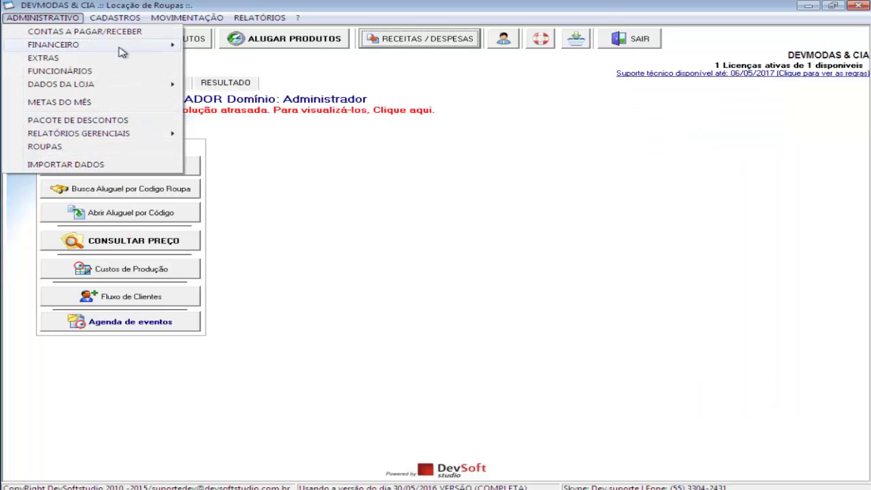
{"action": "mouse_move", "coordinate": [126, 46]}
{"action": "mouse_move", "coordinate": [240, 64]}
{"action": "mouse_move", "coordinate": [371, 63]}
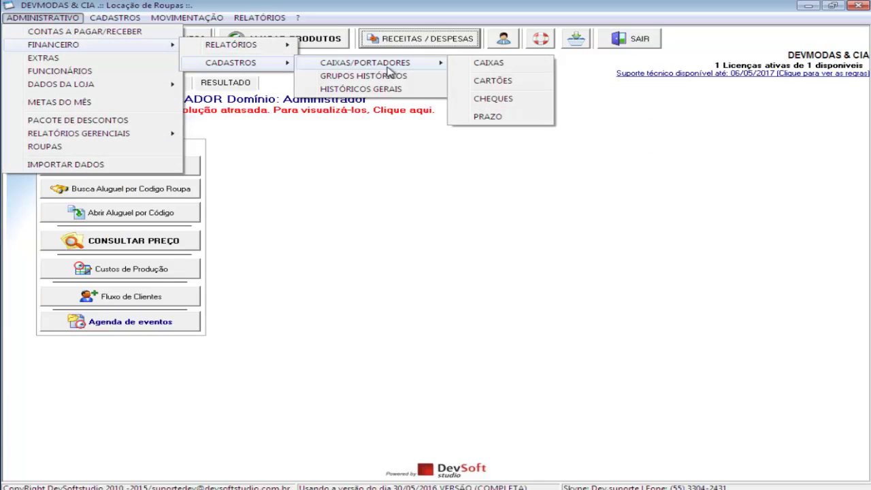
{"action": "left_click", "coordinate": [504, 62]}
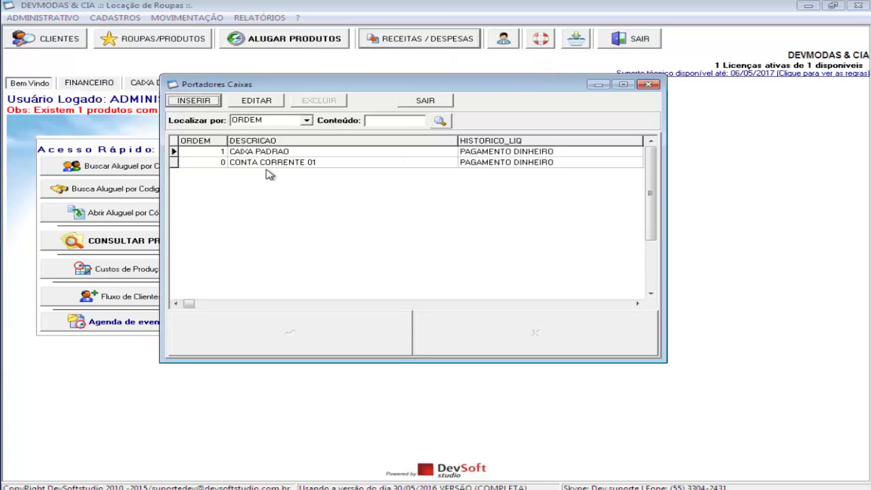
{"action": "left_click", "coordinate": [217, 165]}
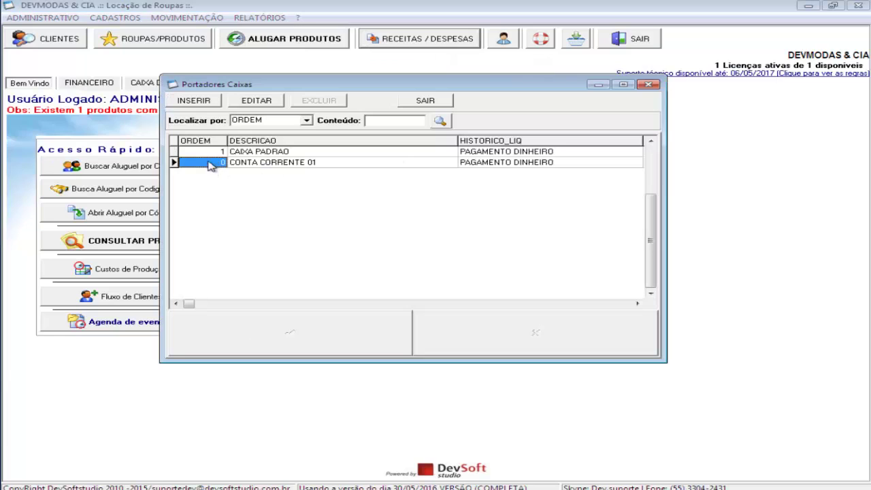
{"action": "scroll", "coordinate": [212, 165], "scroll_direction": "up", "scroll_amount": 1}
{"action": "scroll", "coordinate": [214, 163], "scroll_direction": "down", "scroll_amount": 1}
{"action": "left_click", "coordinate": [258, 162]}
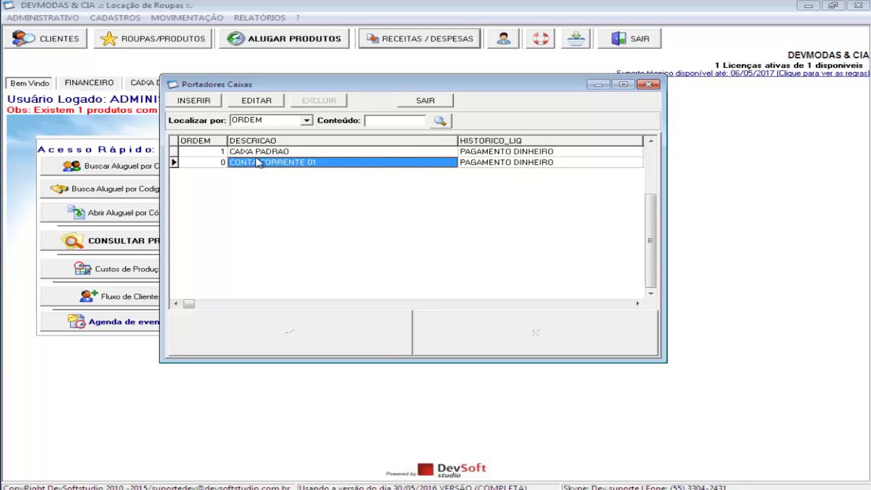
{"action": "scroll", "coordinate": [258, 162], "scroll_direction": "up", "scroll_amount": 1}
{"action": "left_click", "coordinate": [208, 165]}
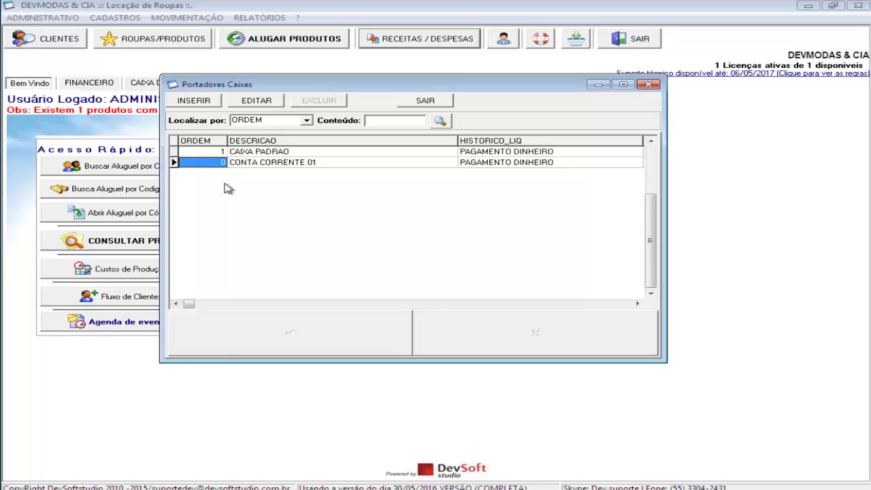
{"action": "left_click", "coordinate": [648, 85]}
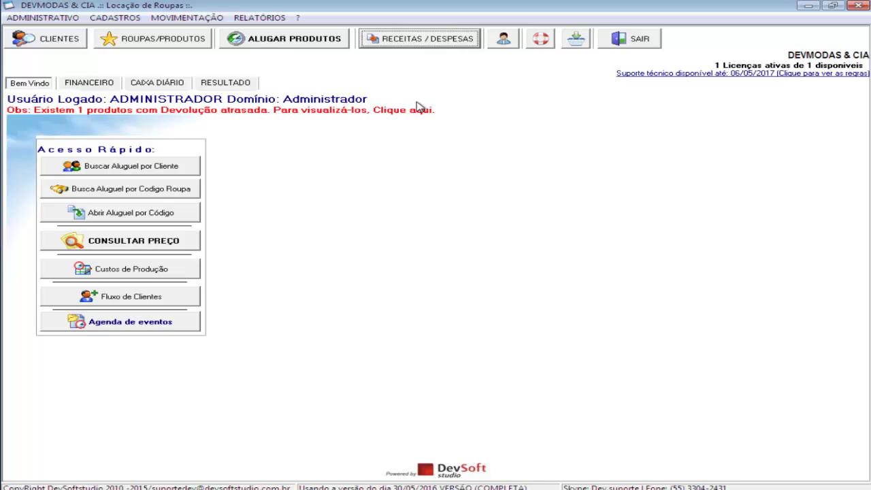
{"action": "left_click", "coordinate": [28, 19]}
{"action": "mouse_move", "coordinate": [165, 87]}
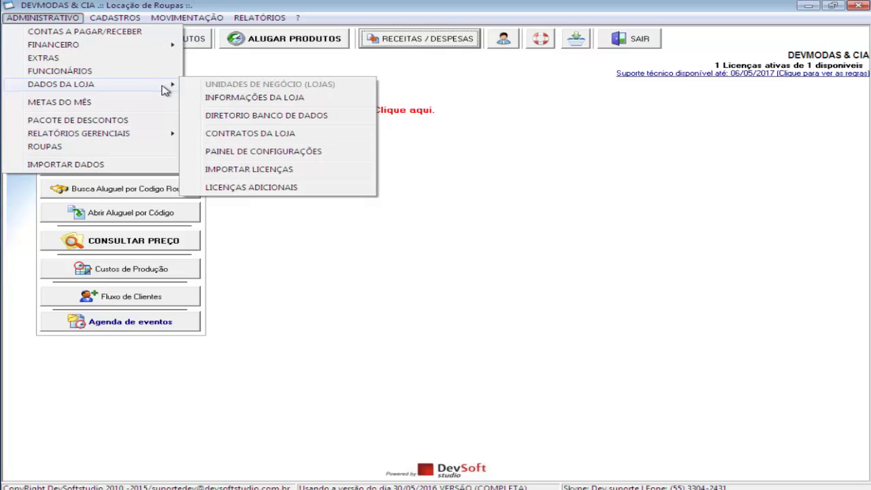
{"action": "left_click", "coordinate": [590, 178]}
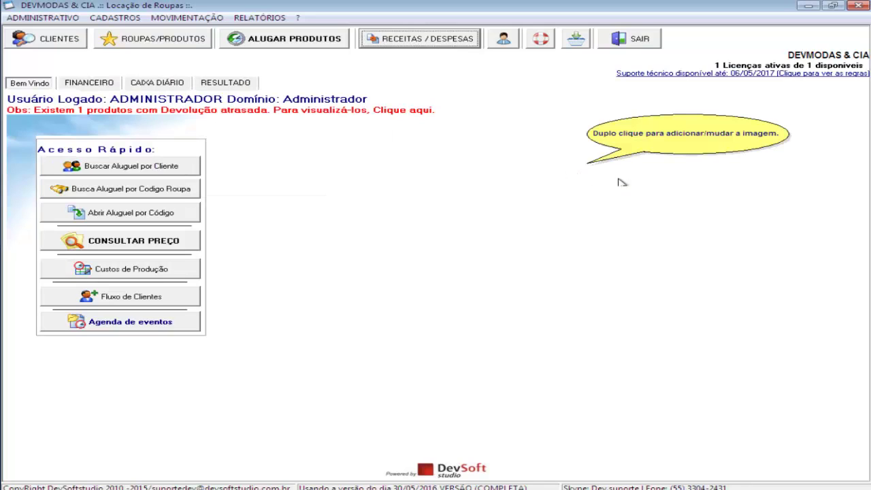